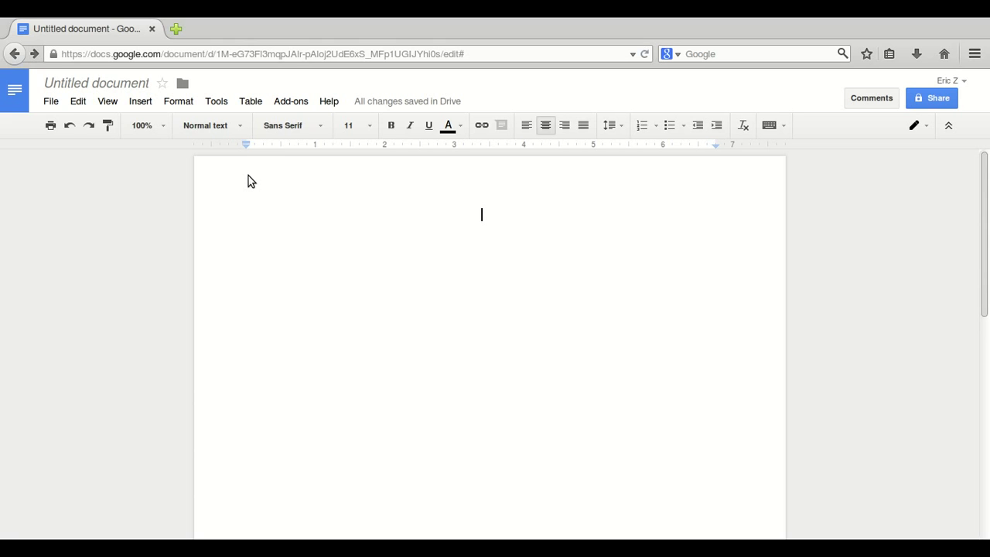
- Indent the first line of the empty centered paragraph by about 1/8 inch and check its line spacing options
drag(248, 175, 257, 181)
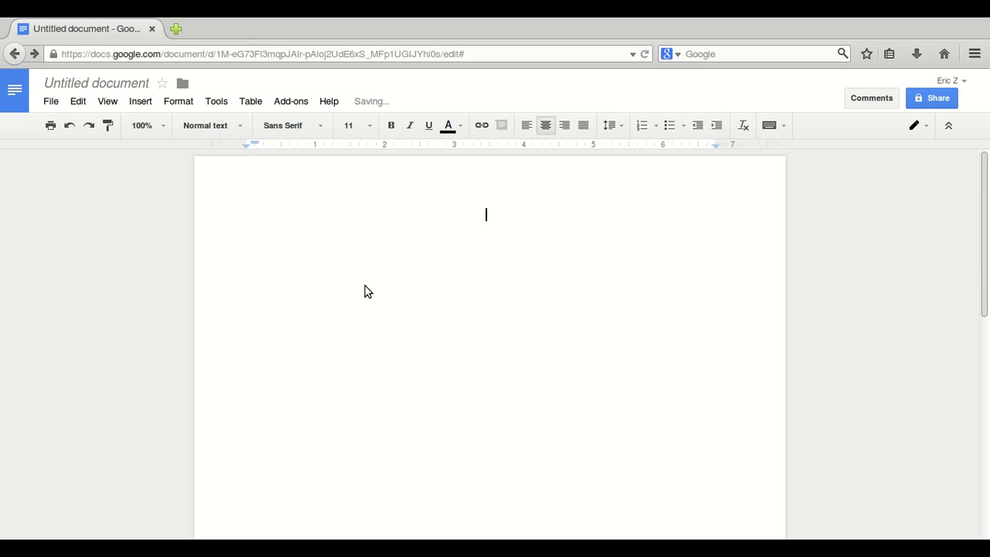
click(612, 152)
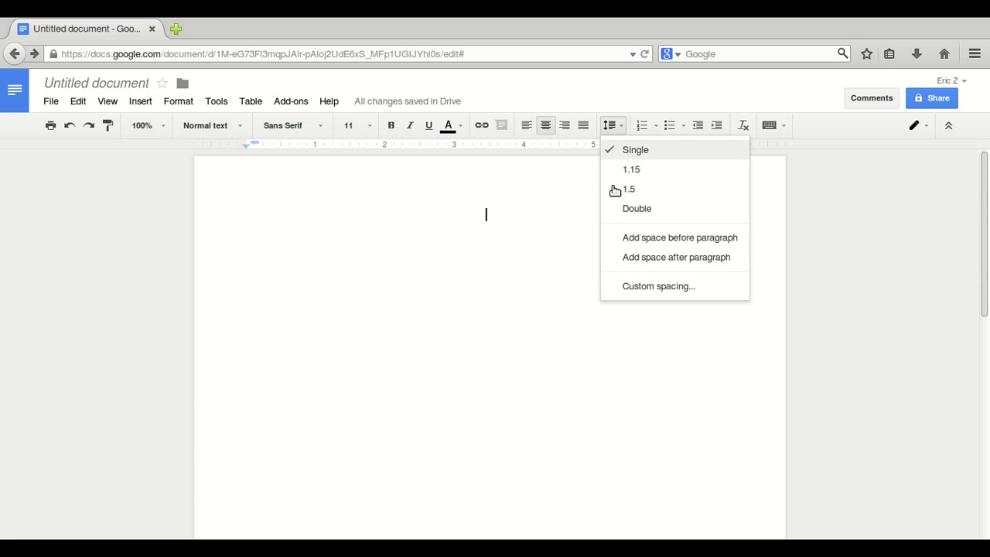
click(542, 159)
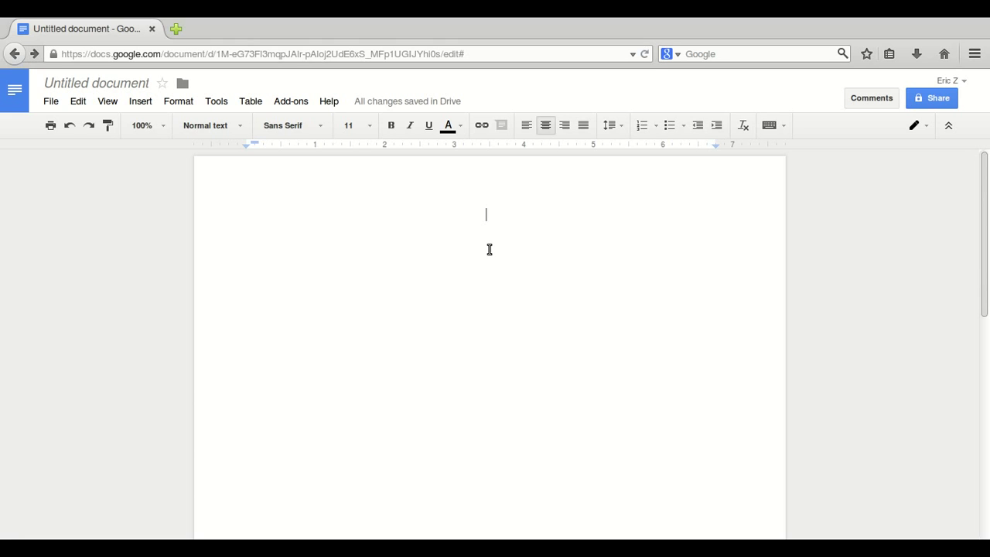
- Write the title page lines "TITLE", "Subtitle" and "Your name", ending with a page break
text(TITLE)
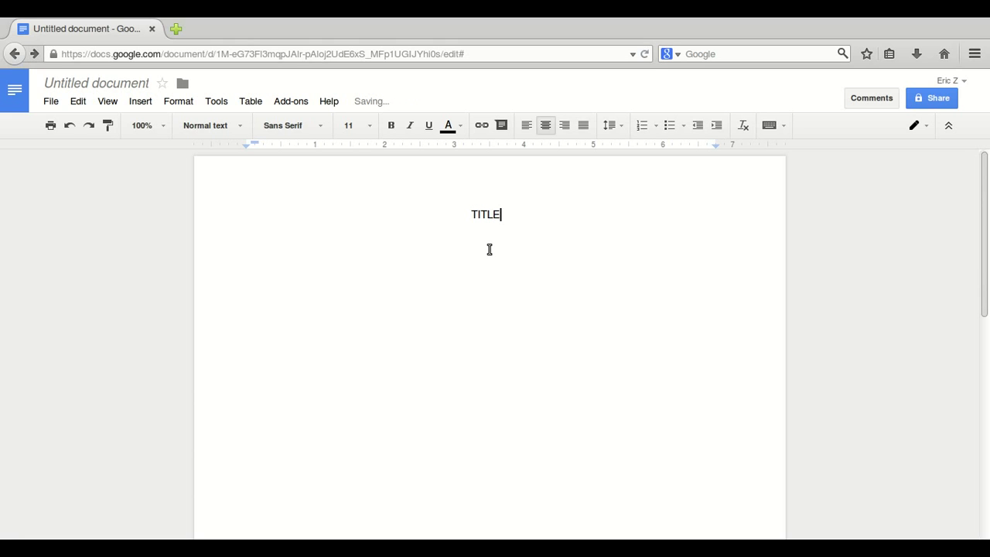
key(Return)
text(Subtitle)
key(Return)
text(Your name)
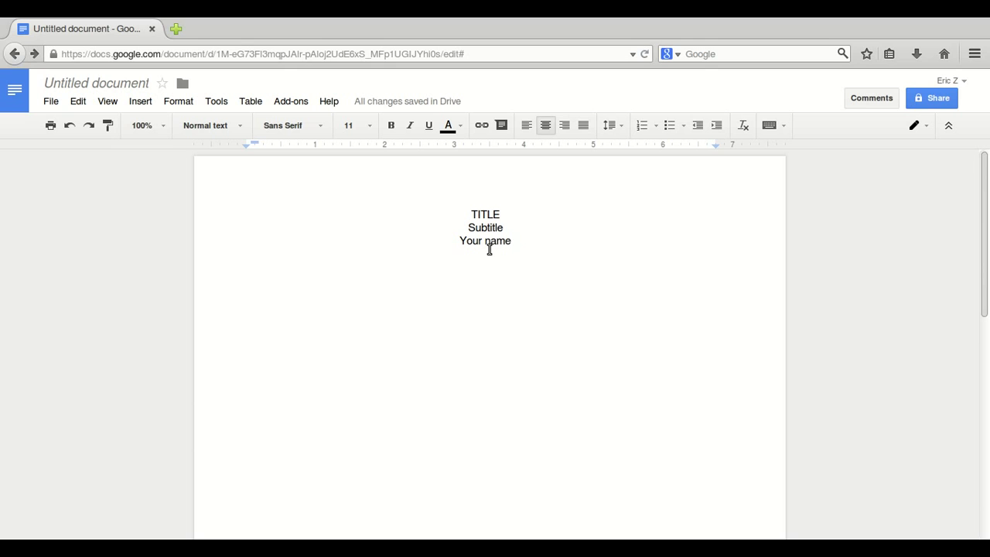
key(ctrl+Return)
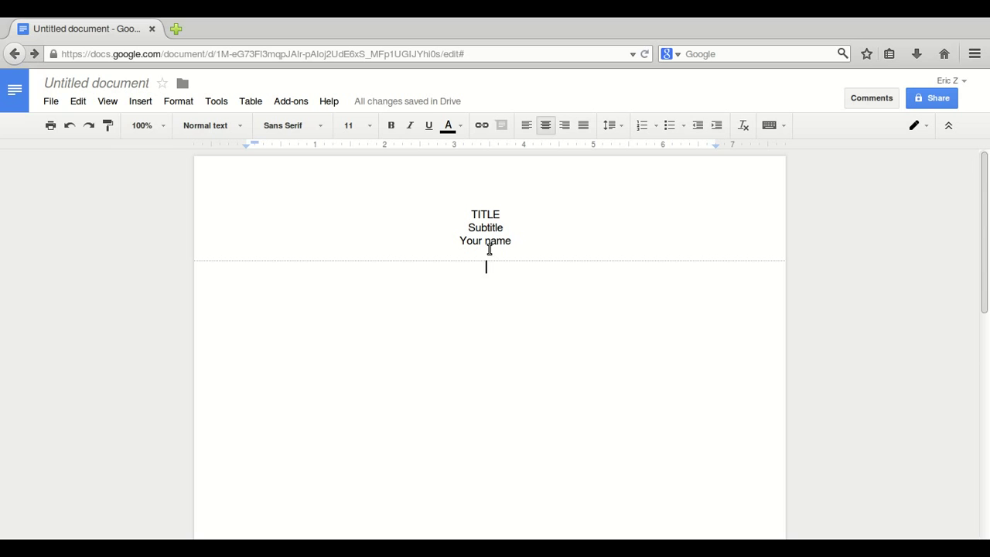
click(613, 161)
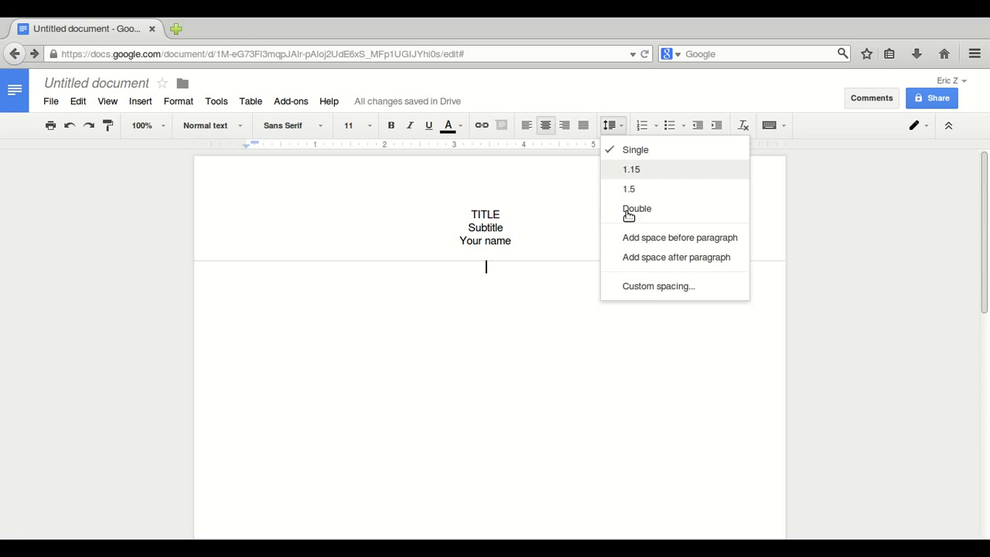
click(654, 287)
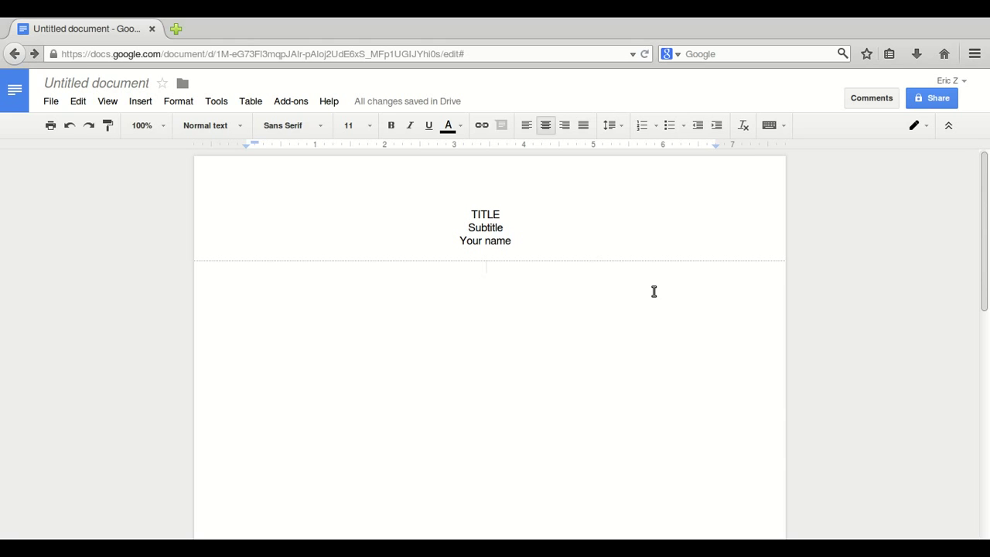
text(text and )
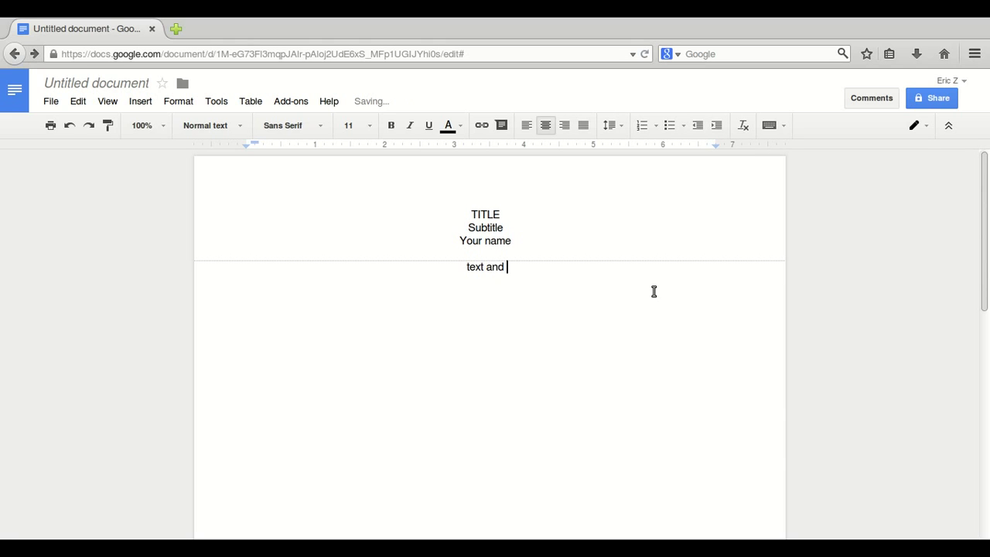
text(images (c) 2014)
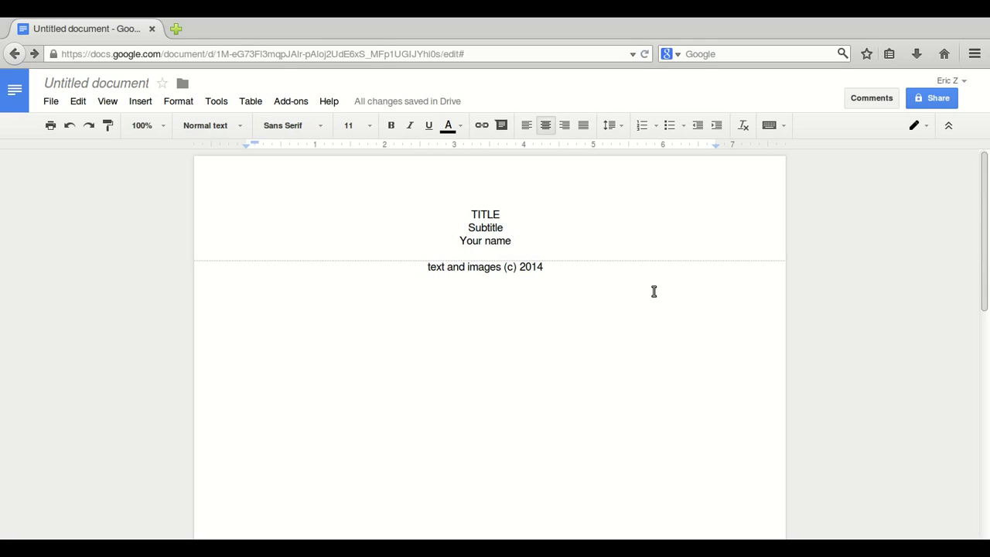
key(Return)
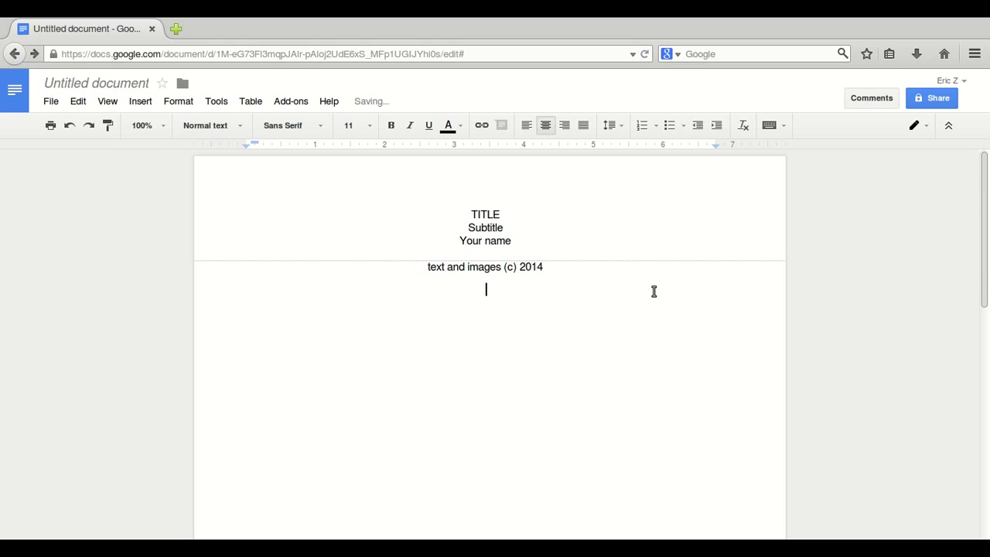
text(www.zbooks.co)
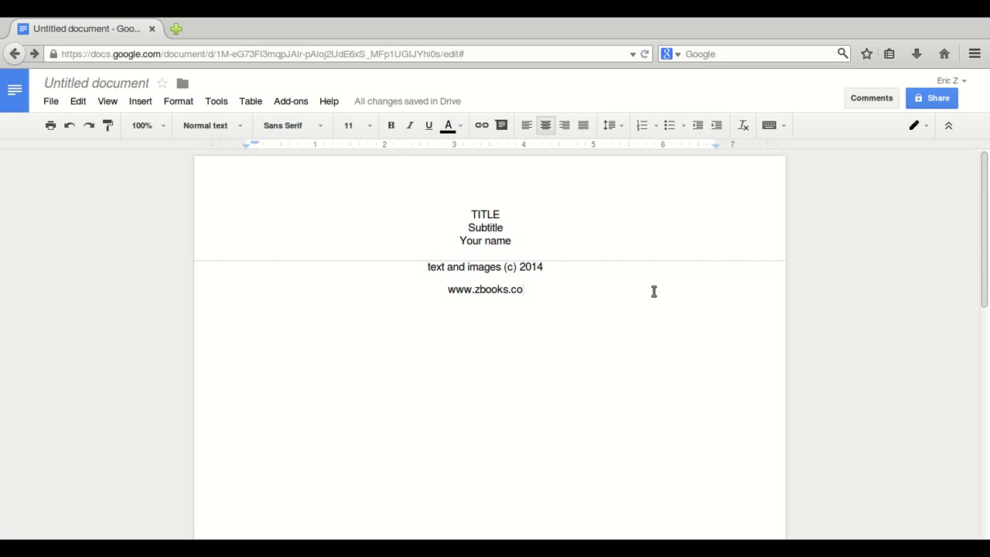
key(ctrl+Return)
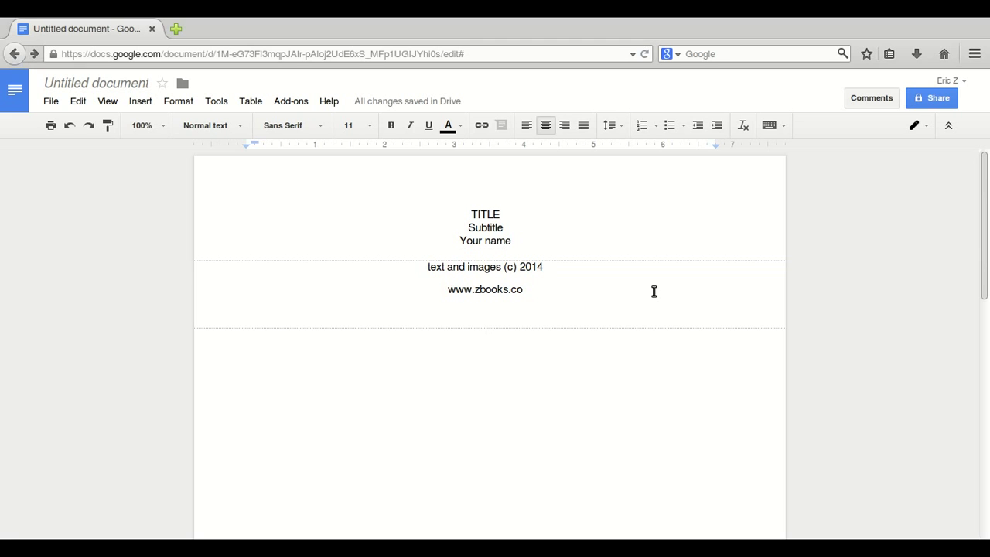
- Write the dedication page "Dedicated to my family" and end it with a page break
text(Dec)
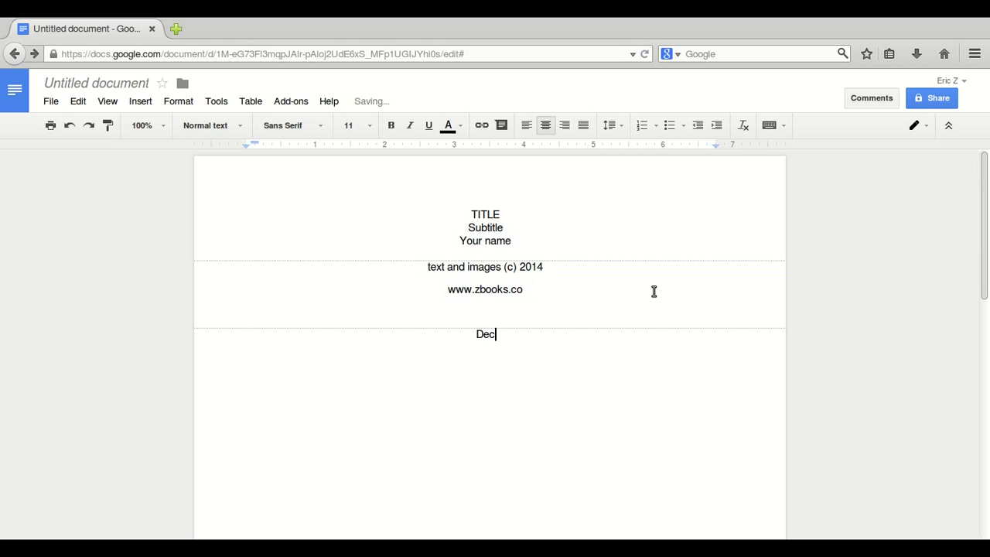
key(BackSpace)
text(dicated to my f)
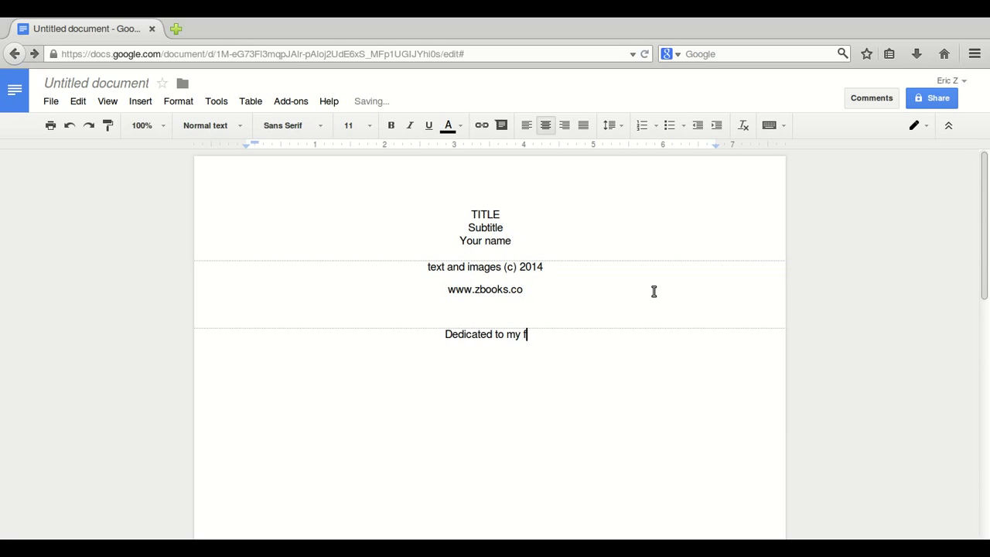
text(amily)
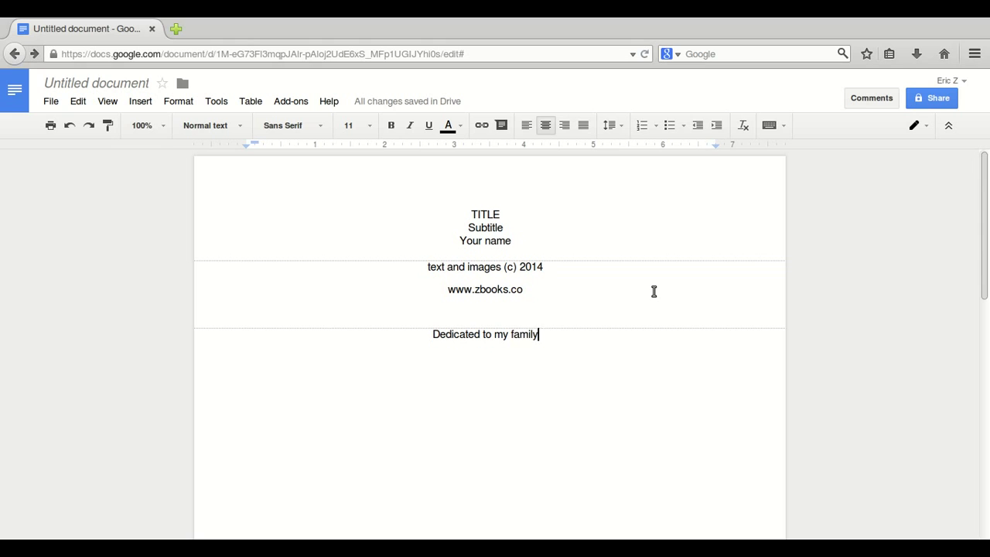
key(ctrl+Return)
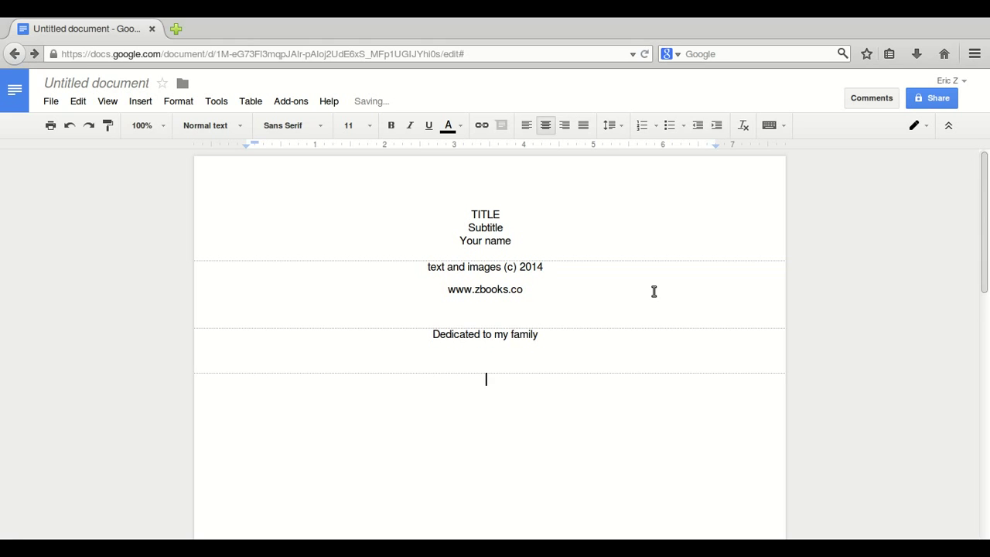
- Add placeholder pages reading "ToC" and "PREFACE", each followed by a page break
text(ToC)
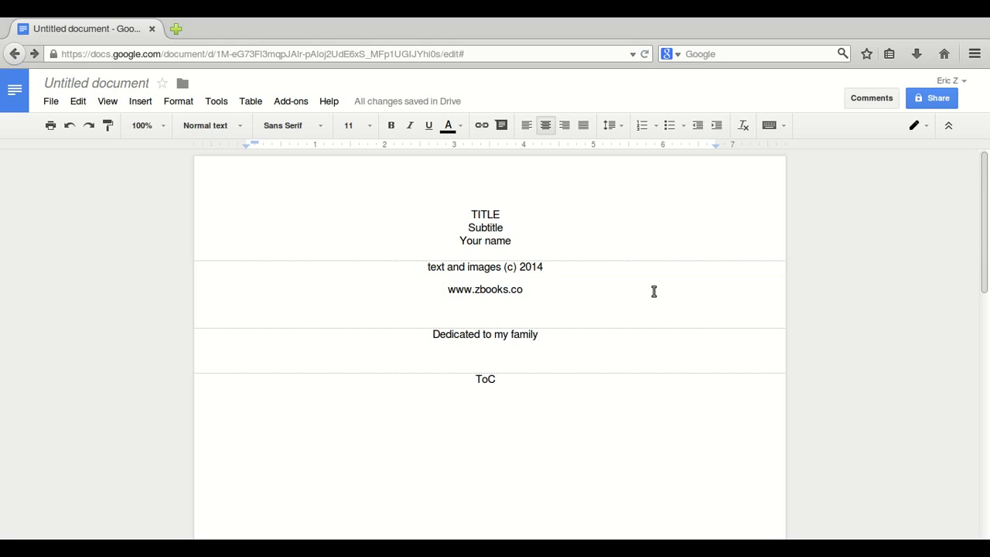
key(ctrl+Return)
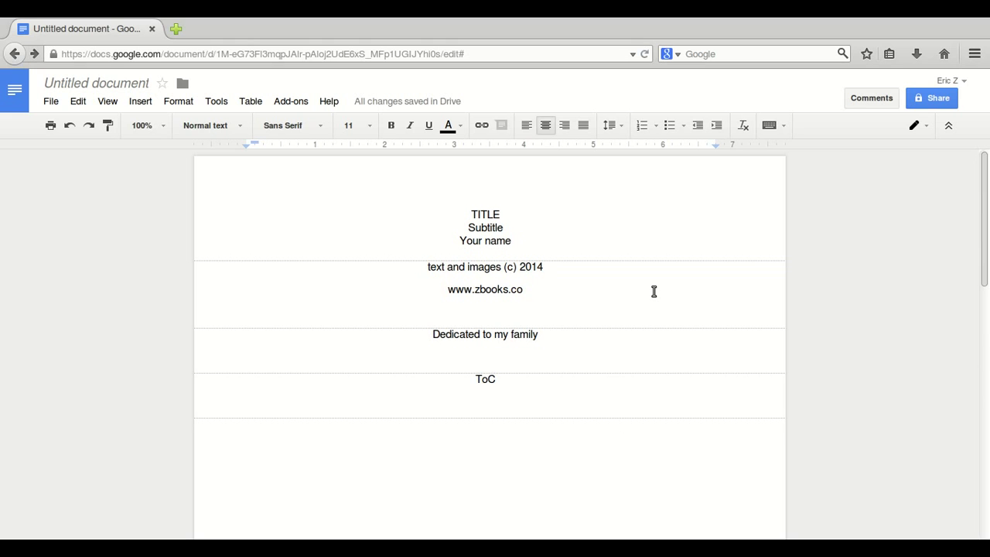
text(PREFACE)
key(ctrl+Return)
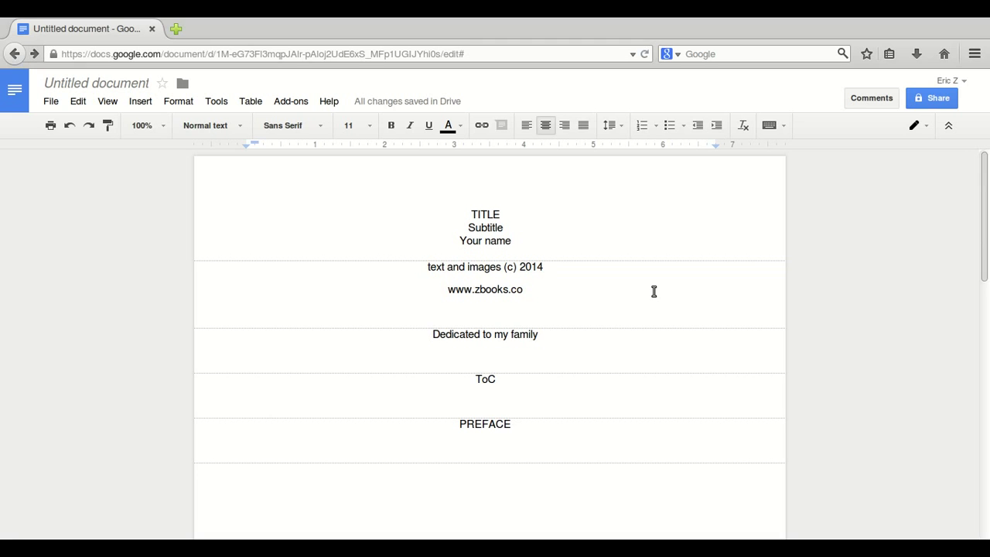
- Write "CHAPTER 1" on the new page and format it with the Heading 1 style
text(CHAPTER 1)
drag(509, 501, 455, 502)
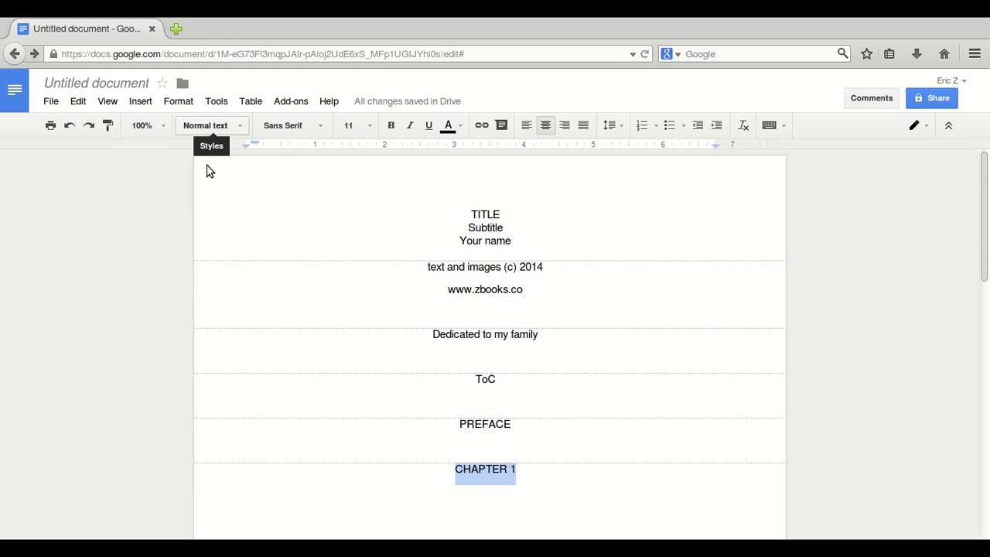
click(205, 125)
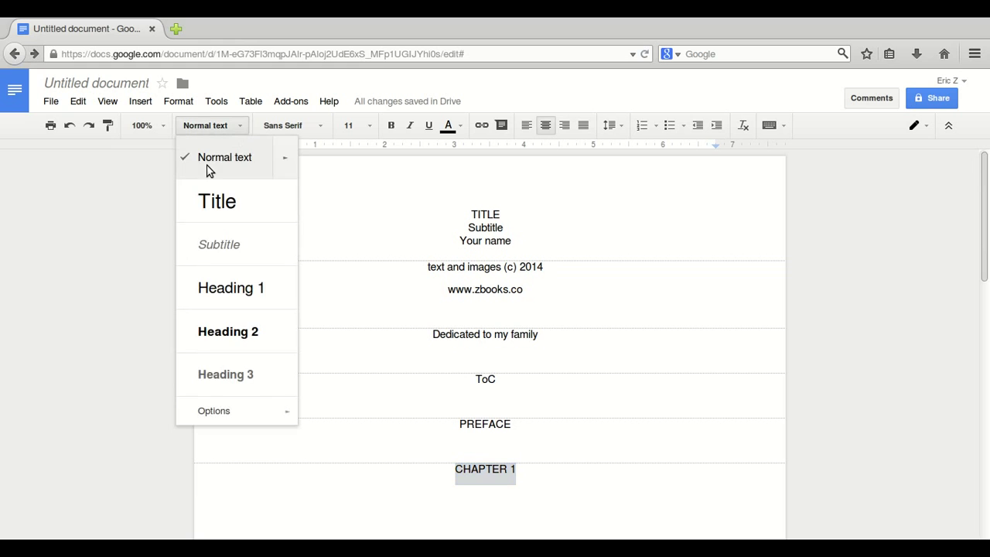
click(222, 322)
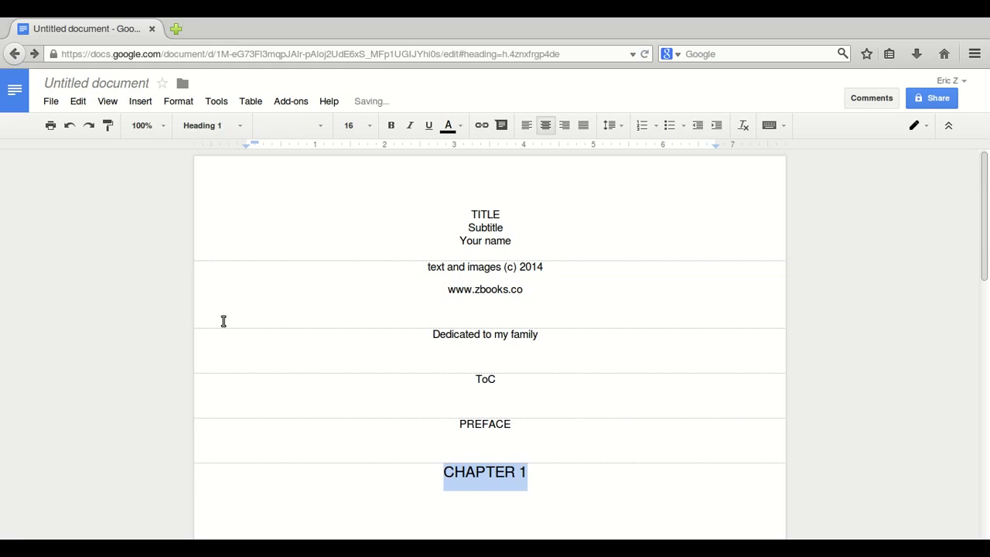
- Start a body paragraph below the CHAPTER 1 heading with a first-line indent of about 1/8 inch
key(Right)
key(Return)
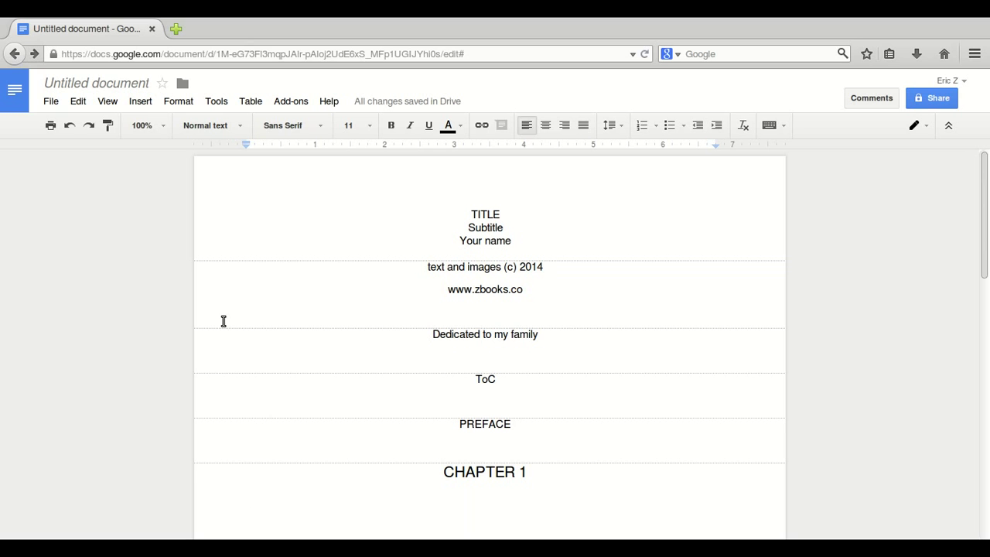
scroll(478, 415, down, 3)
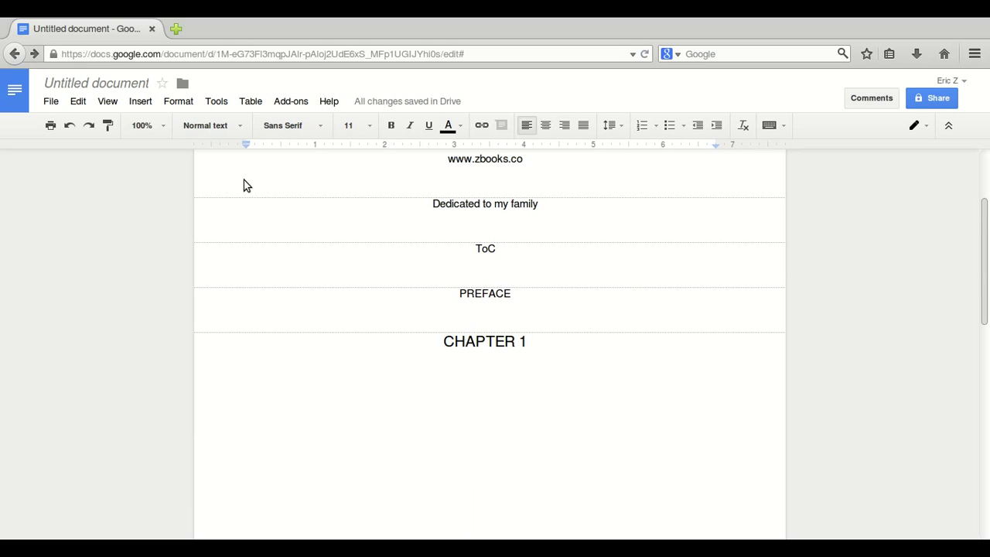
drag(244, 176, 251, 179)
- Write "This is a properly formatted Ebook for Kindle." as the chapter 1 text and end it with a page break
text(tHIS I)
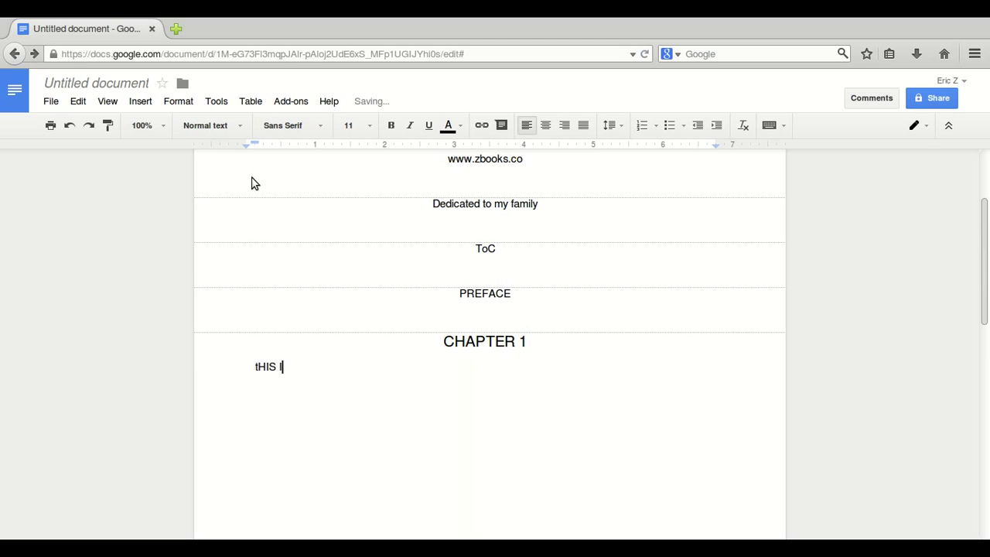
key(BackSpace)
key(BackSpace)
key(BackSpace)
key(BackSpace)
key(BackSpace)
text(This is a proper)
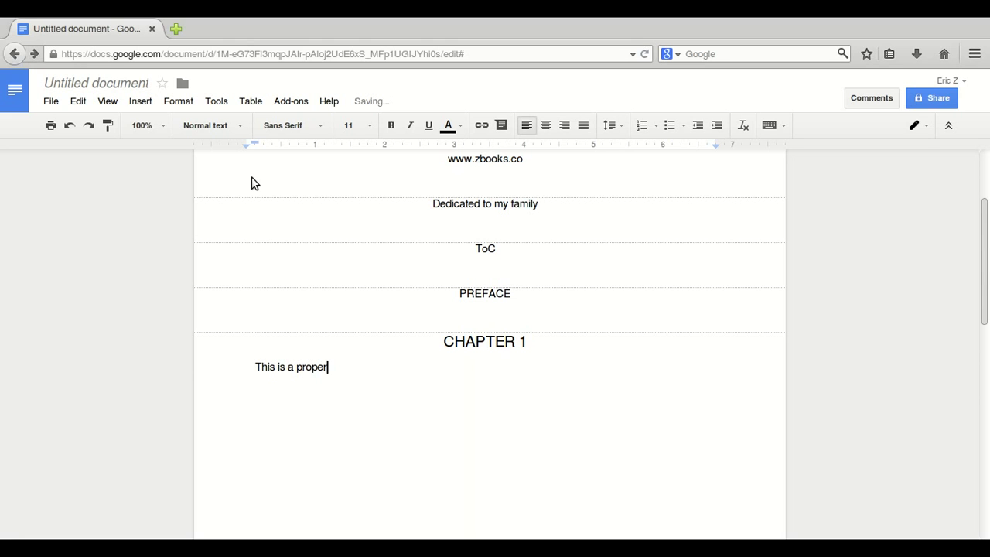
text(ly formatted )
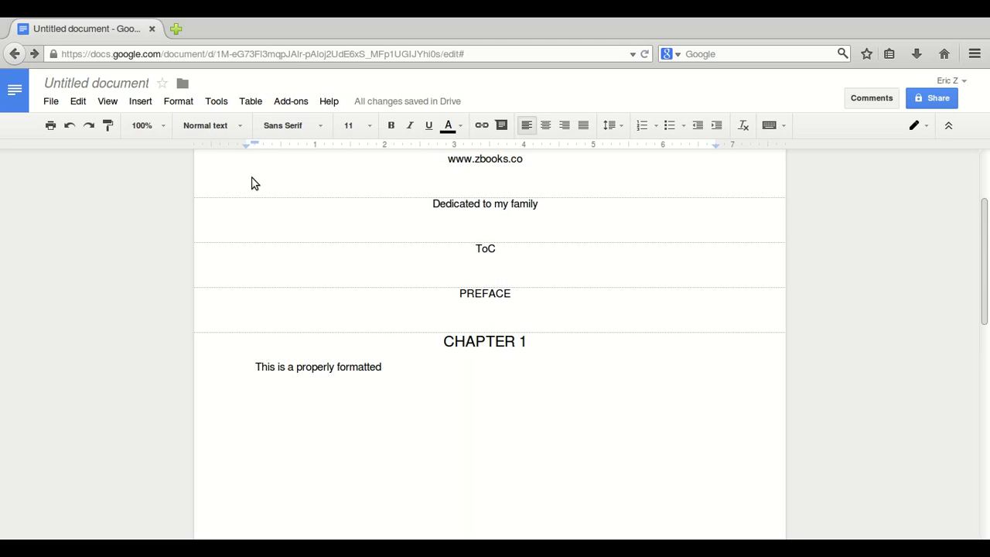
text(Ebook for )
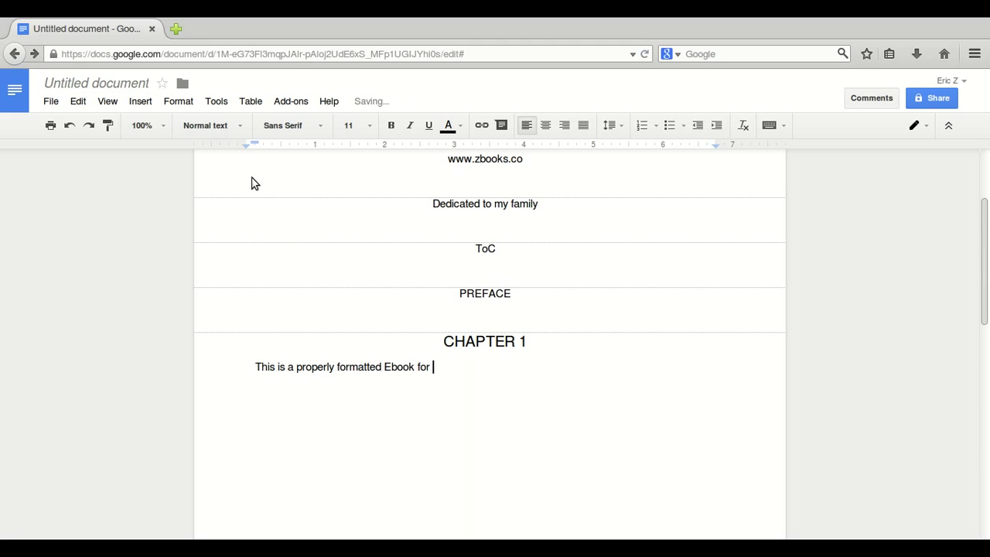
text(Kindle.)
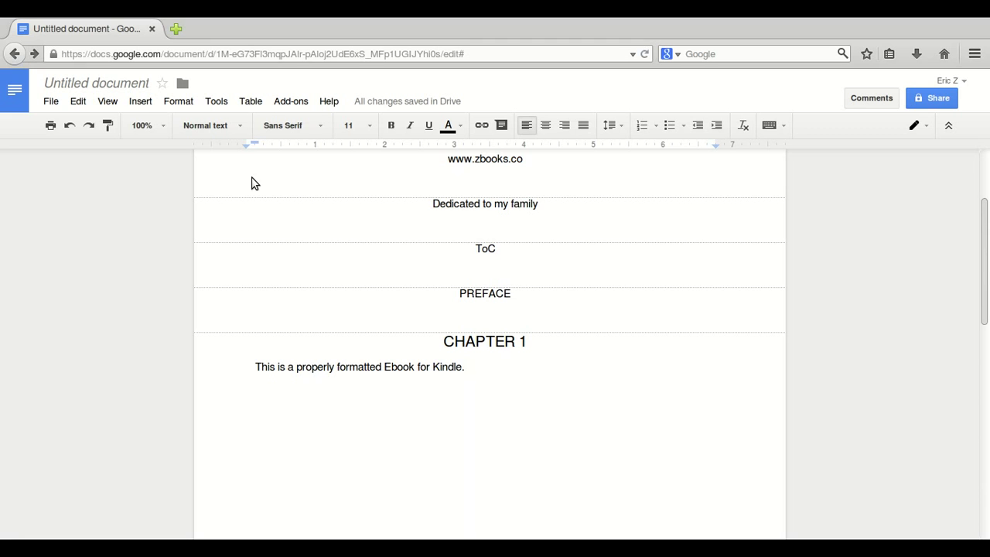
key(ctrl+Return)
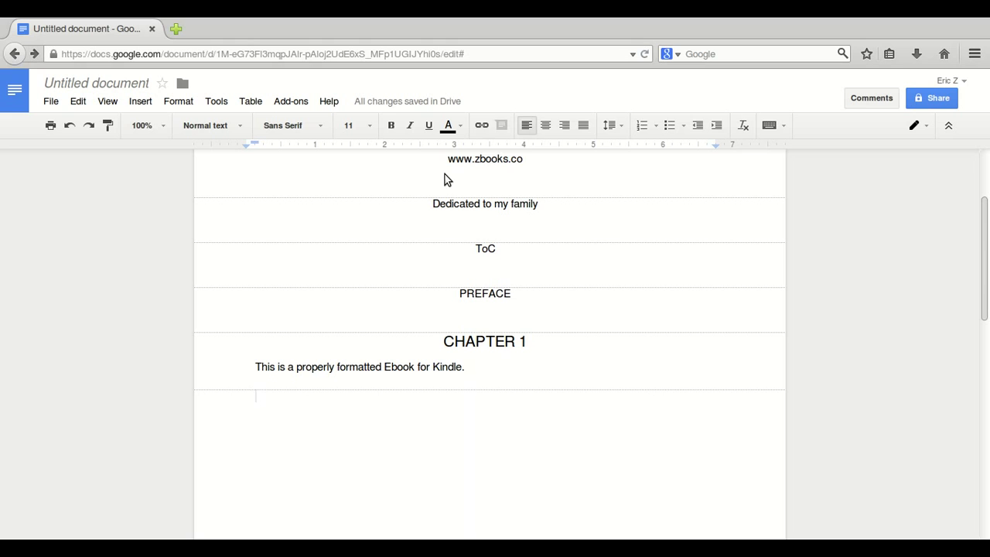
- Write a centered "CHAPTER 2" on the new page and format it with the Heading 1 style
click(545, 126)
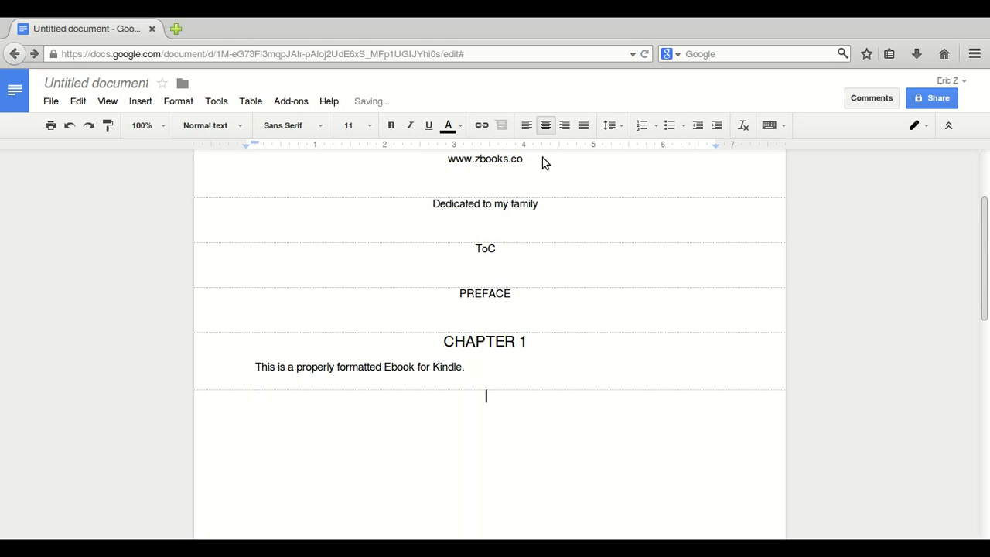
text(CHAPTER 2)
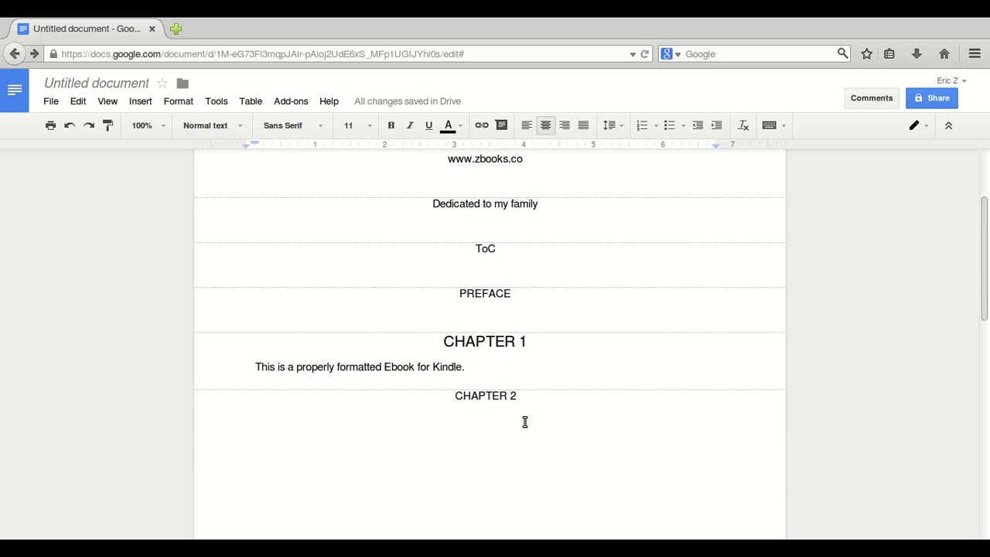
drag(521, 430, 457, 431)
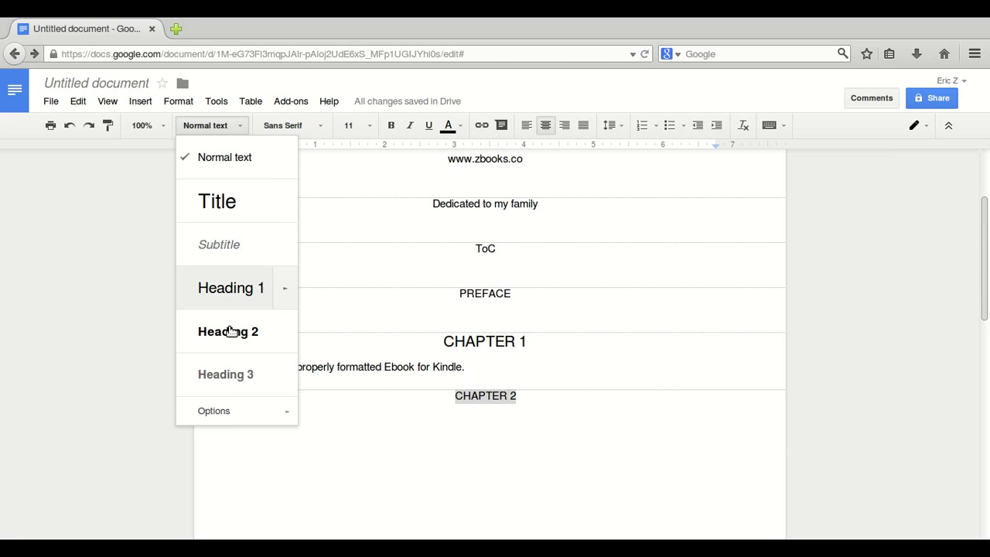
click(230, 301)
key(End)
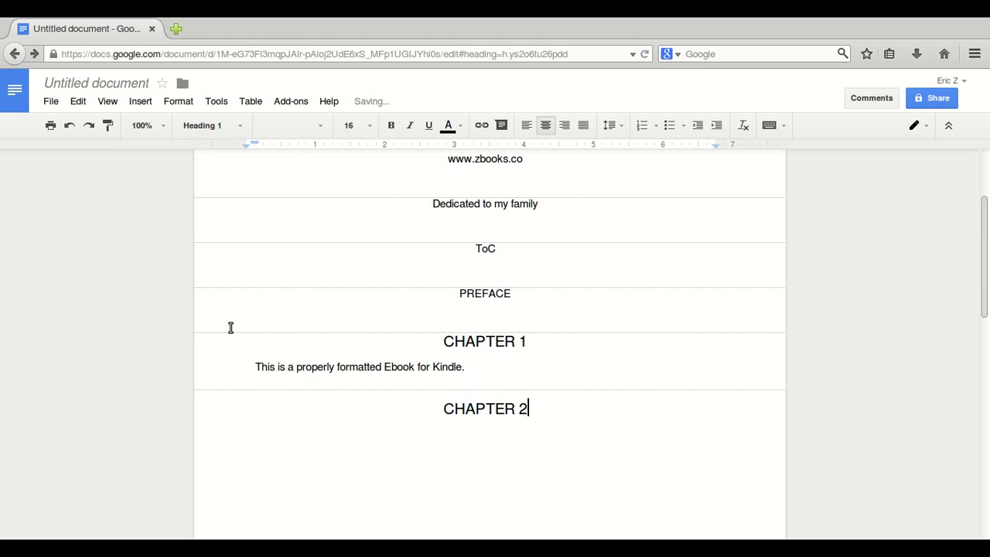
- Write a centered "F-15 Eagle" below the CHAPTER 2 heading and format it with the Heading 2 style
key(Return)
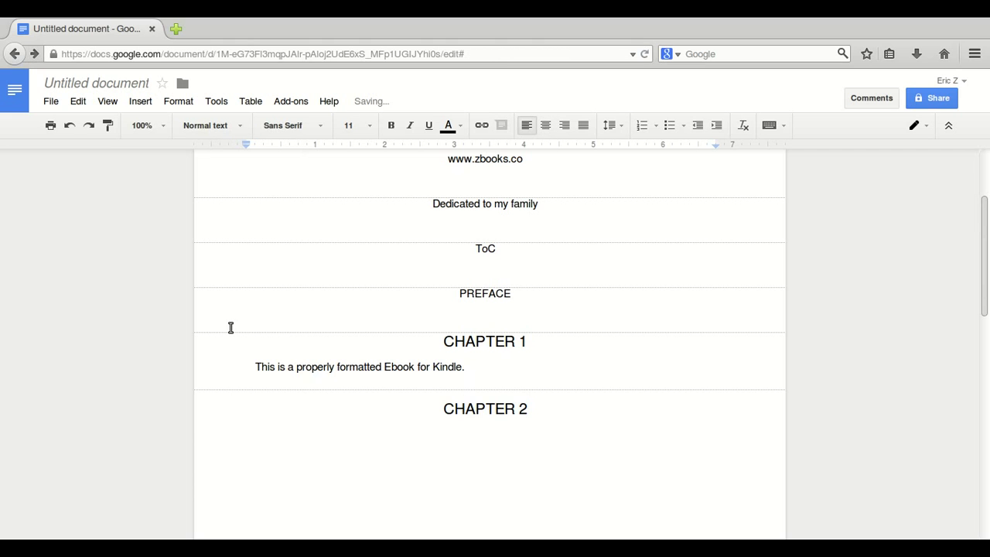
key(ctrl+shift+e)
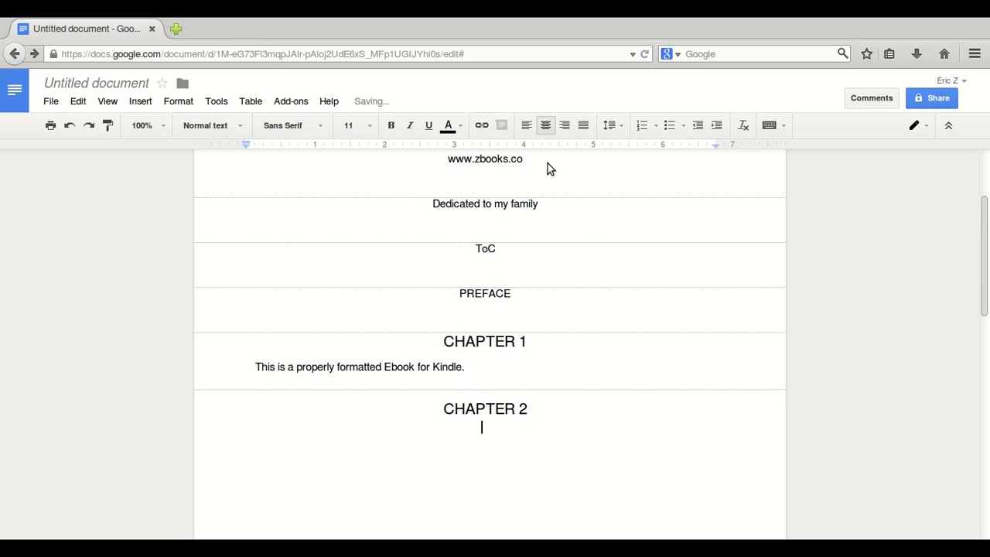
text(F-15 Eagle)
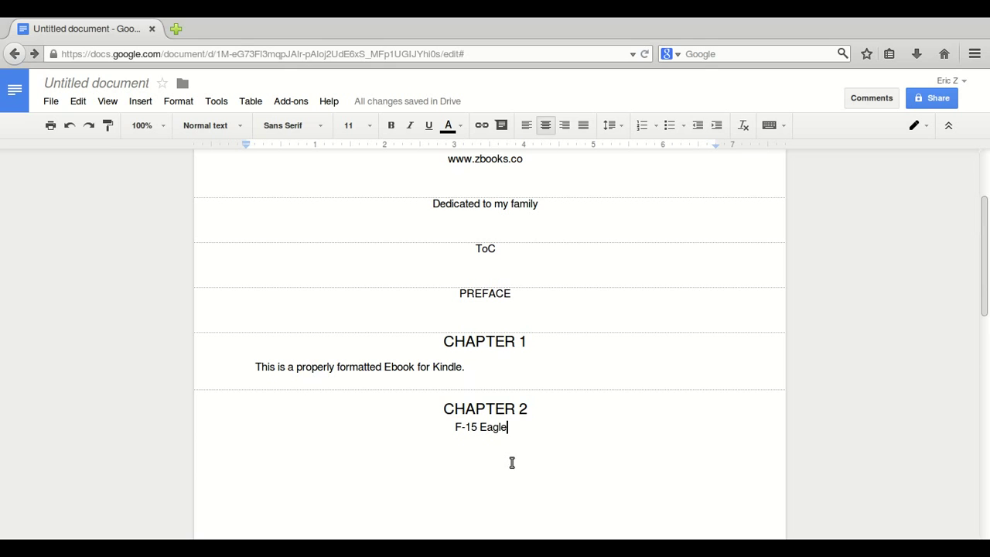
key(shift+Home)
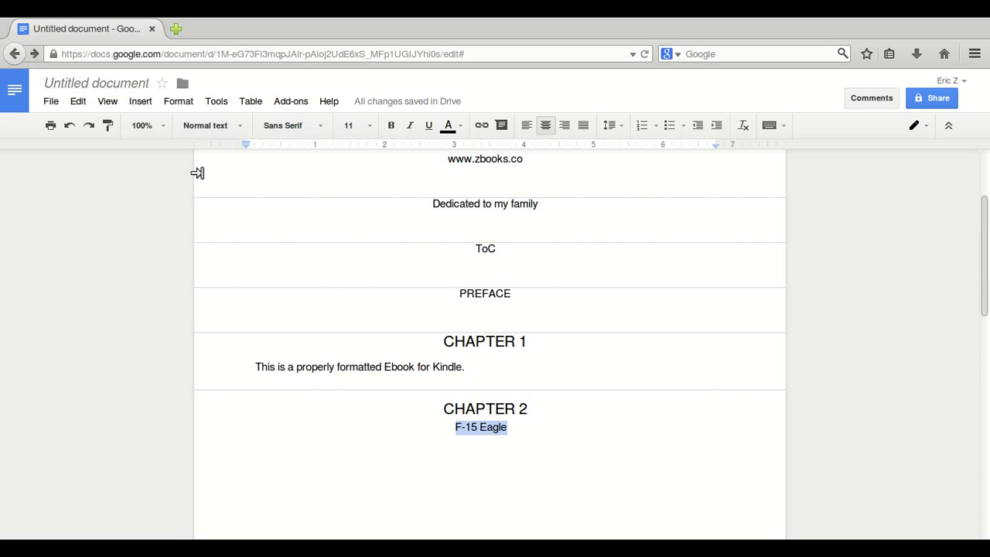
click(208, 126)
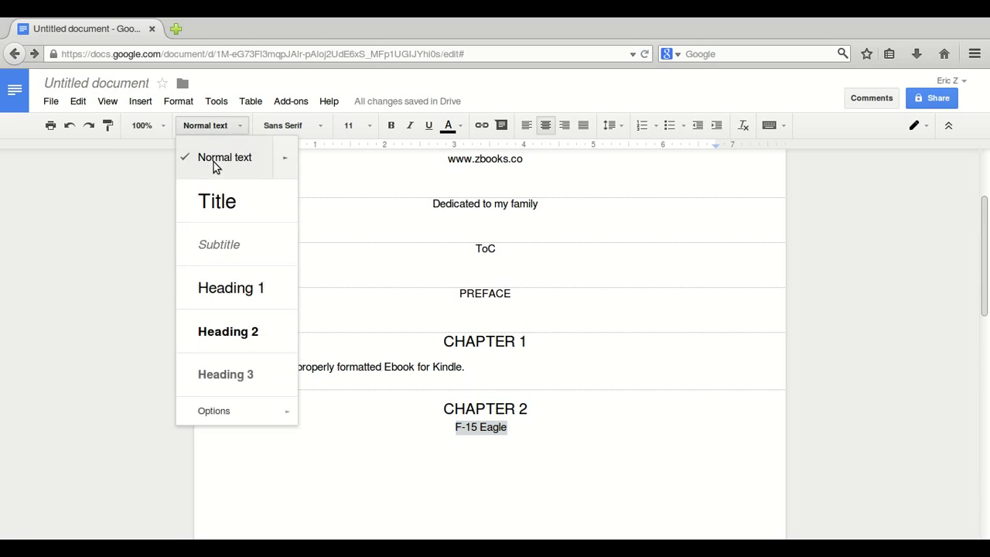
click(228, 331)
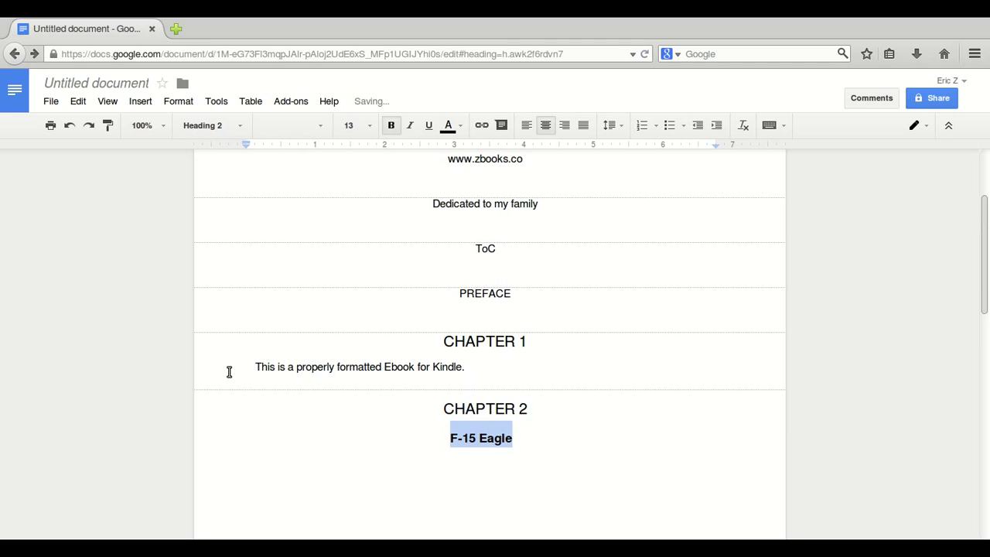
key(Right)
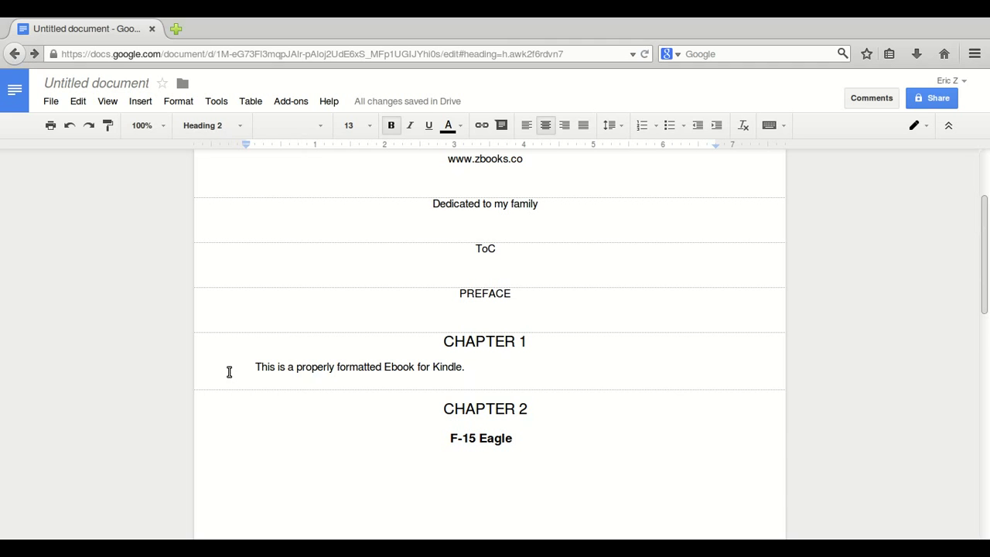
- Add "CHAPTER 3" on a new page in the Heading 1 style, followed by another page break
key(ctrl+Return)
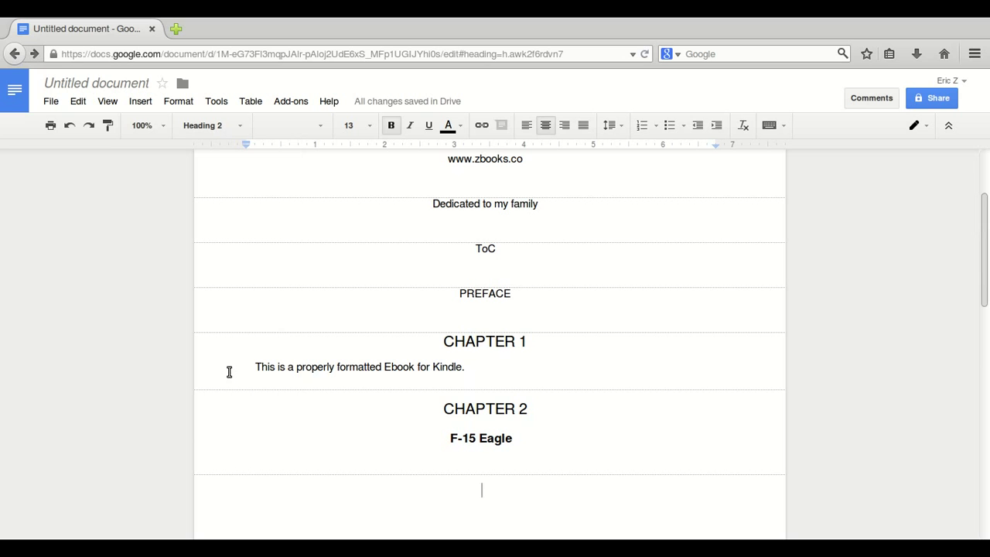
text(CHAPTER 3)
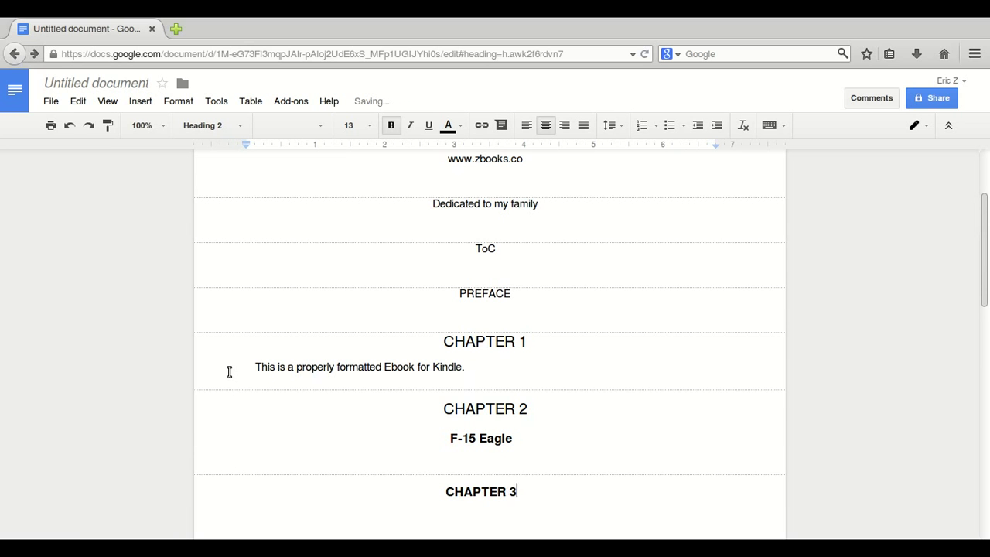
key(ctrl+Return)
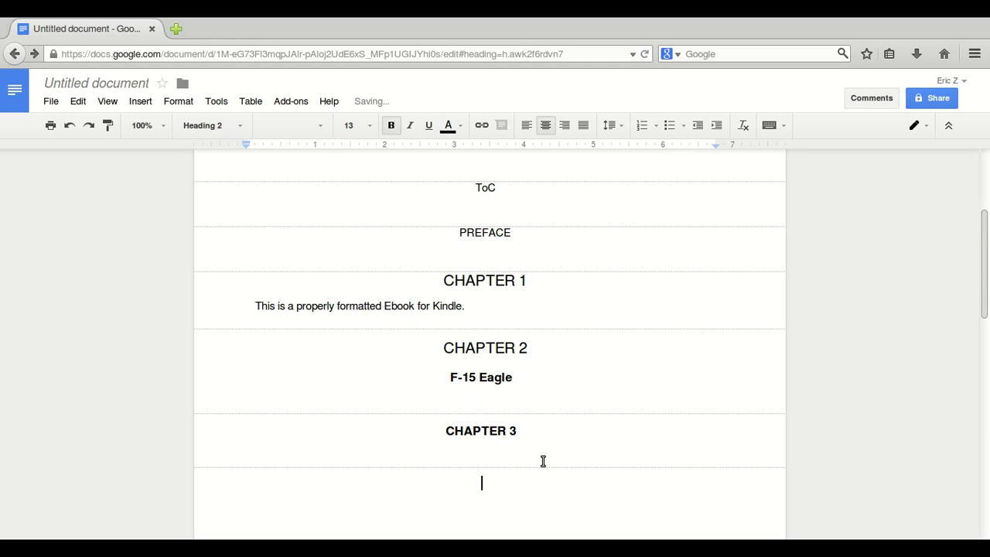
key(ctrl+shift+Up)
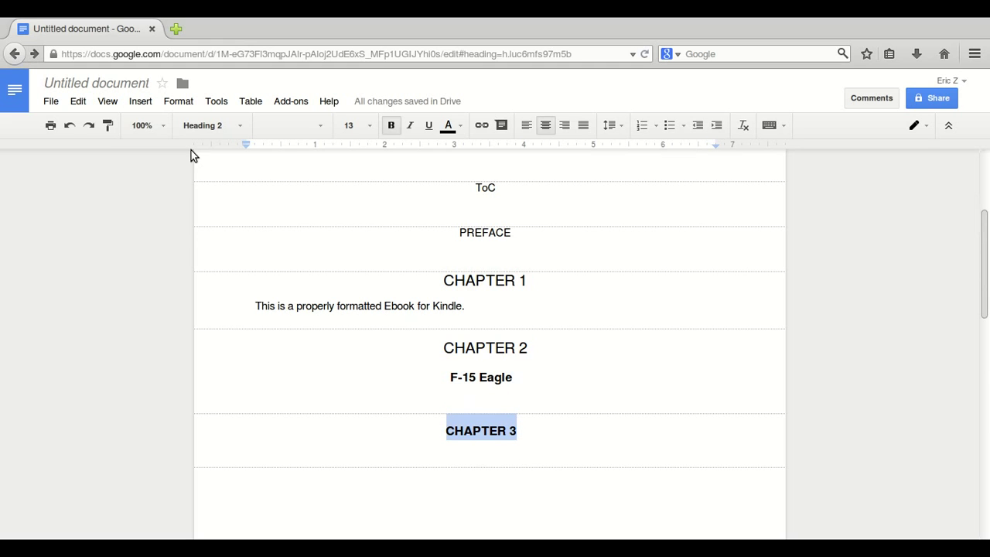
click(205, 125)
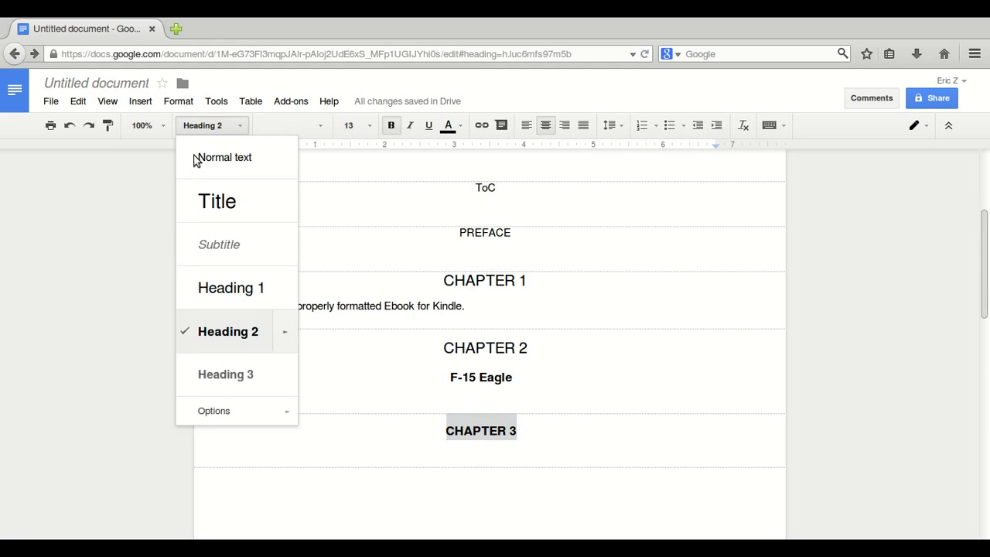
click(243, 332)
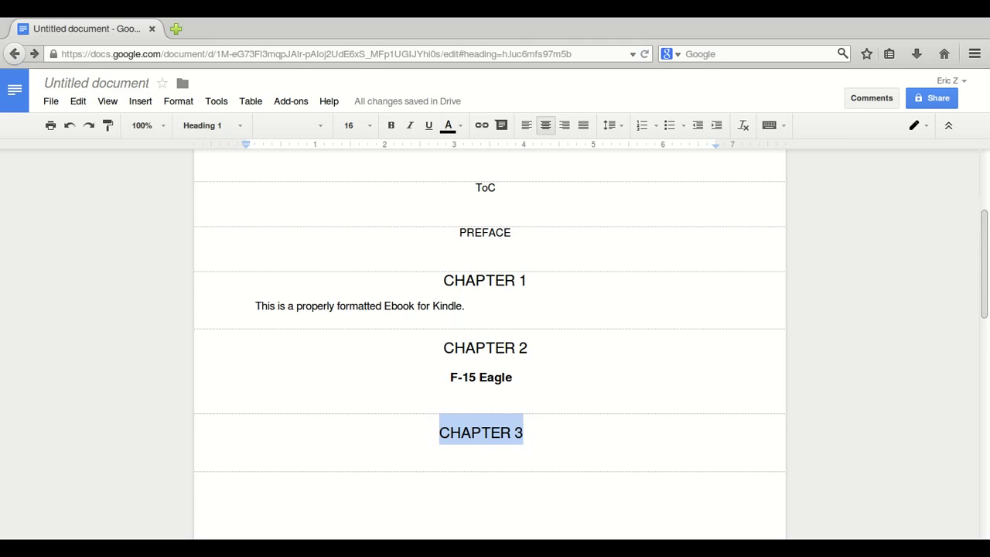
click(489, 520)
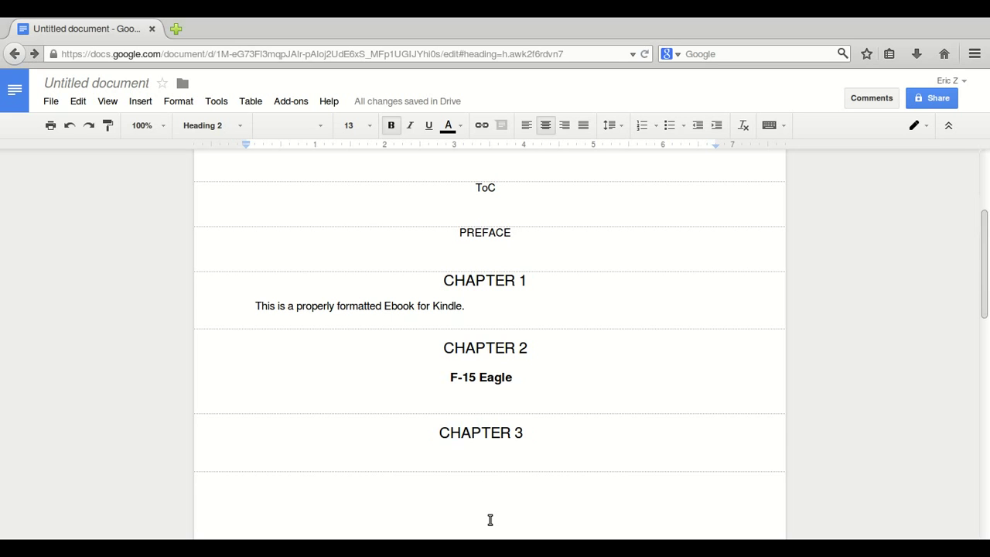
- Write "Acknowledments" on the page after CHAPTER 3 and format it with the Heading 1 style
text(aCh)
key(BackSpace)
key(BackSpace)
key(BackSpace)
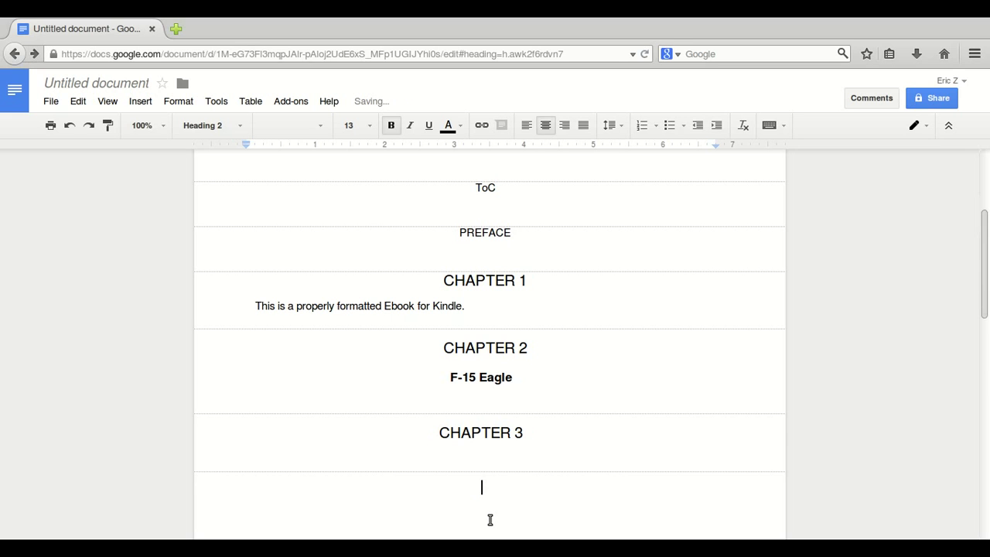
text(Acknowledments)
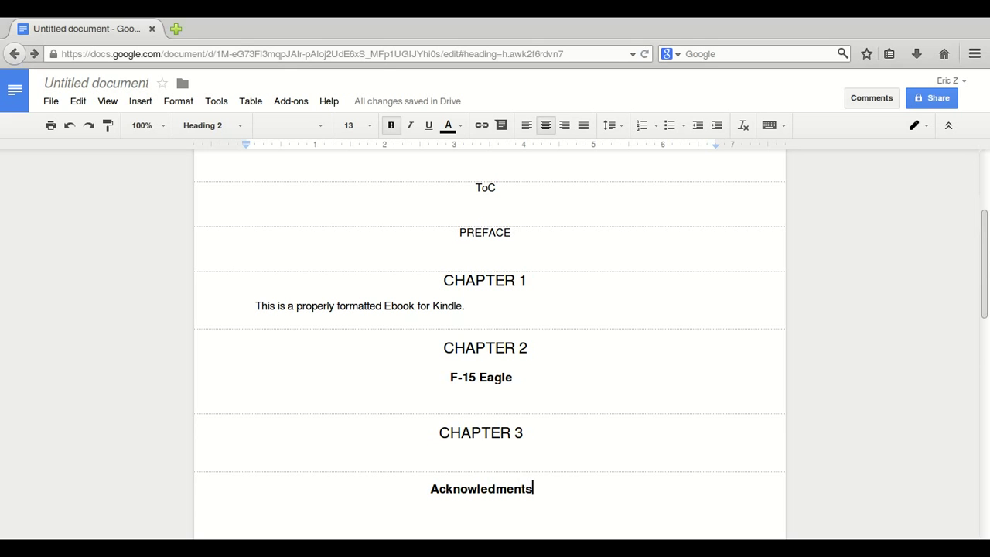
key(shift+Home)
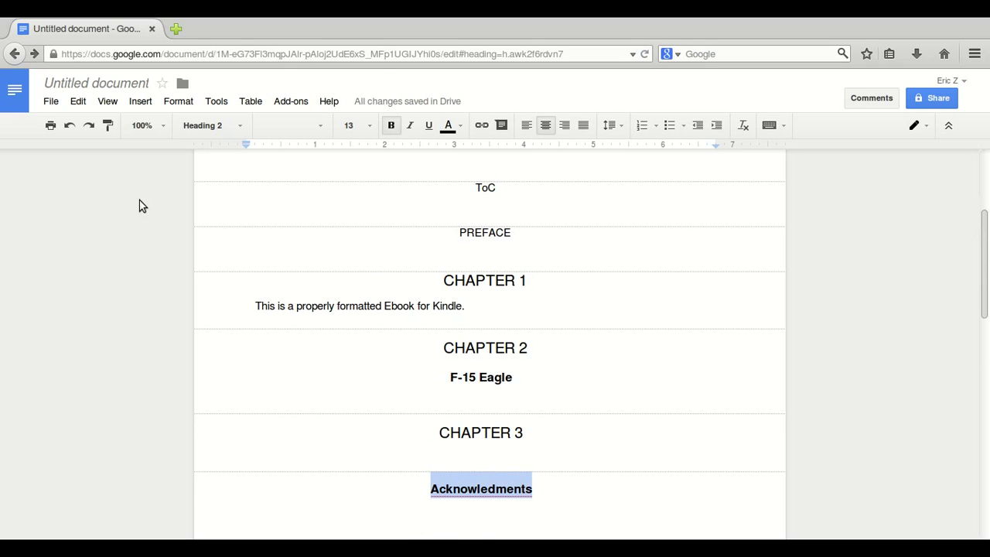
click(207, 125)
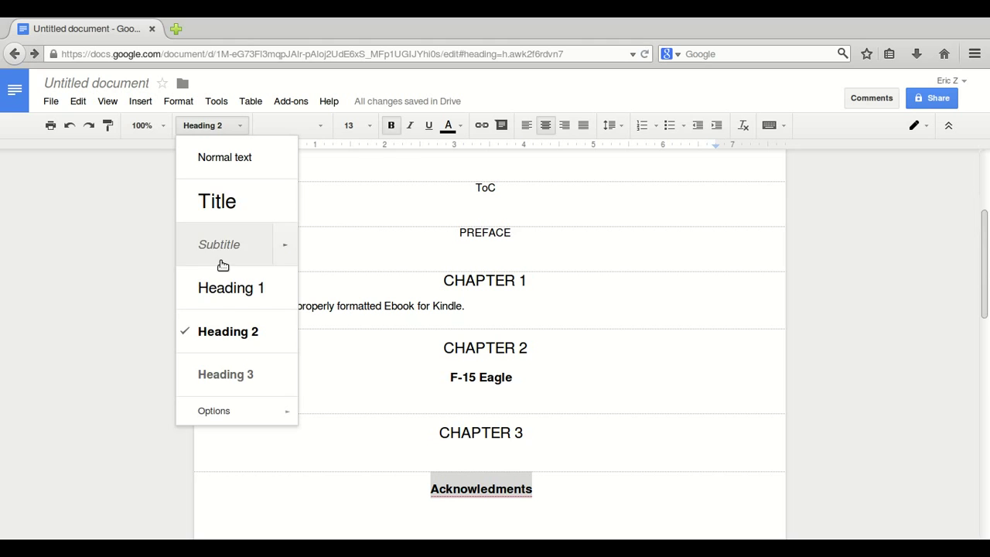
click(220, 317)
key(Right)
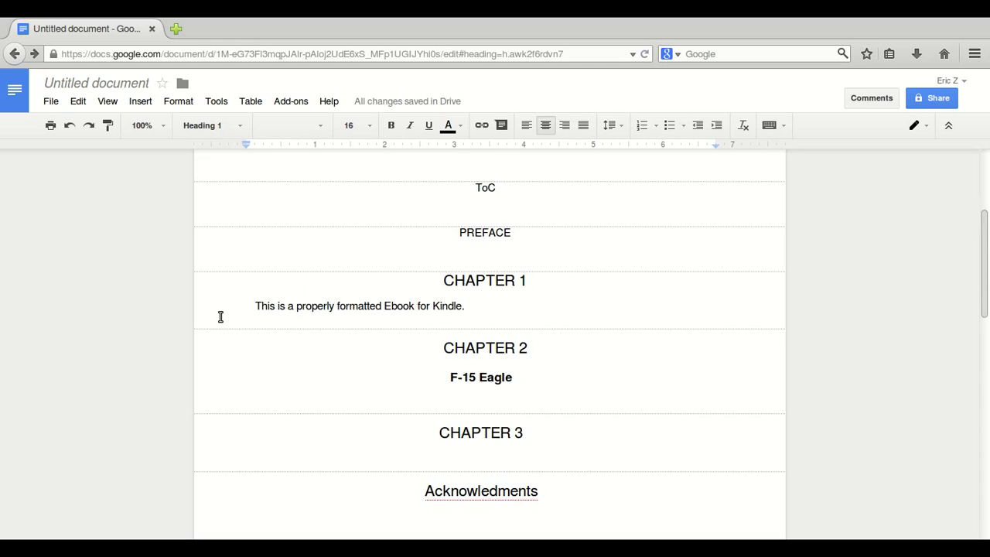
key(ctrl+Return)
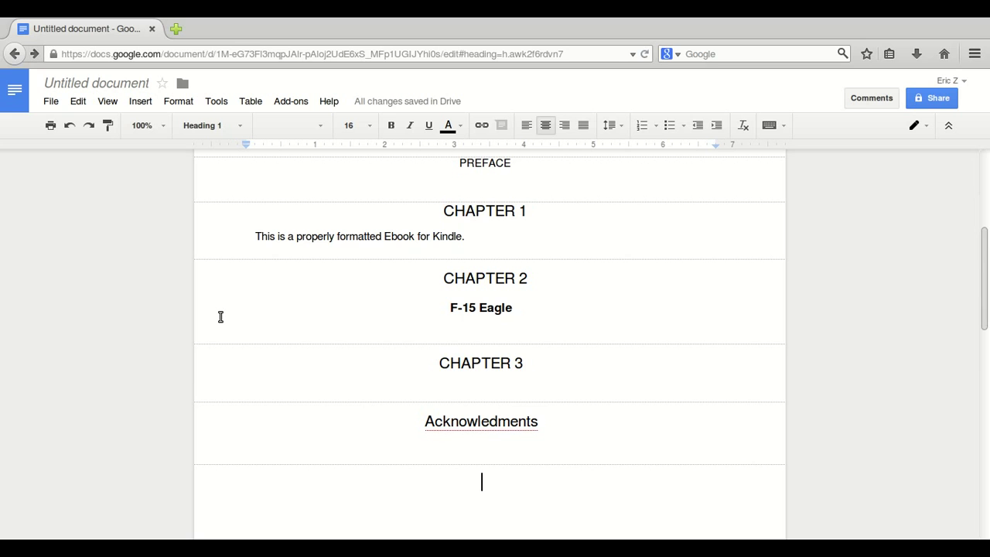
text(About the )
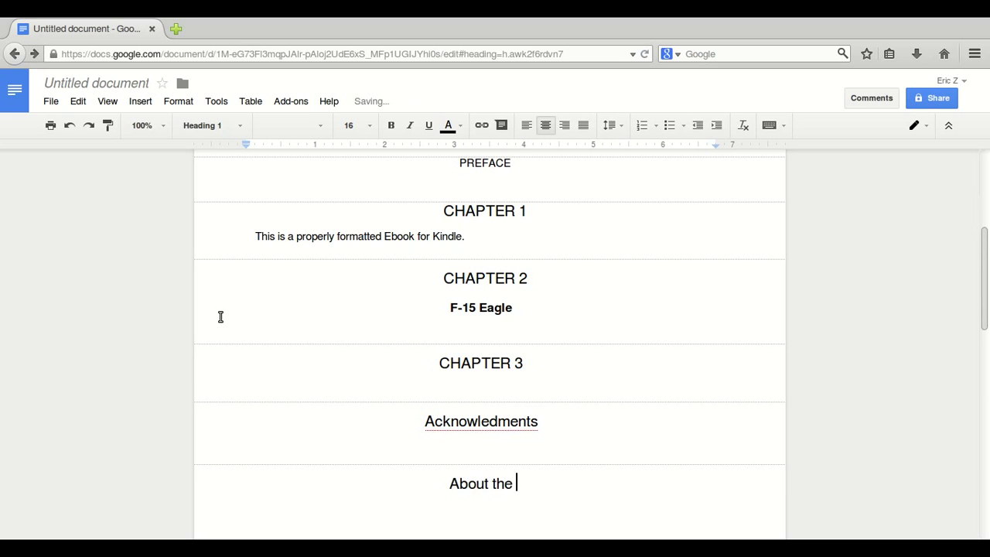
text(Author)
key(Return)
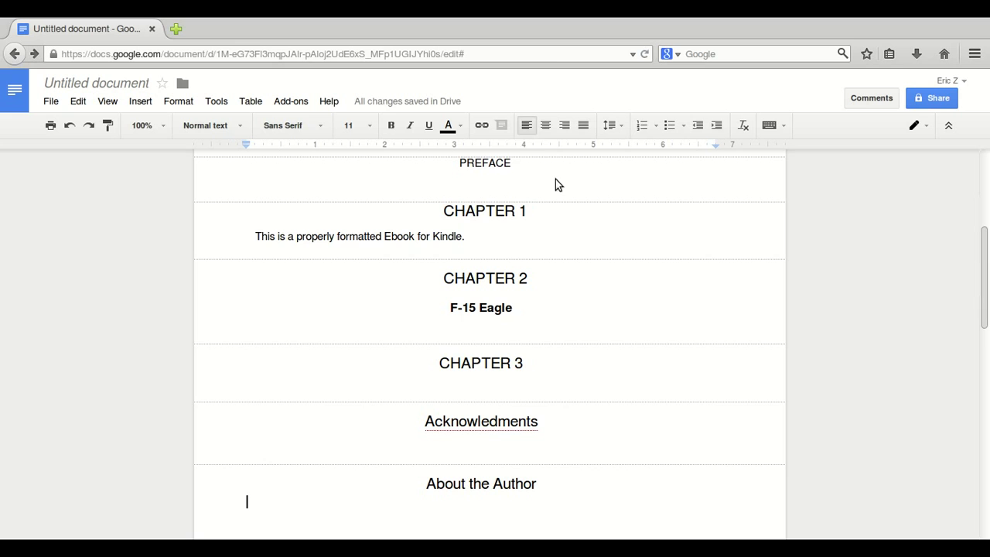
click(545, 125)
text(w)
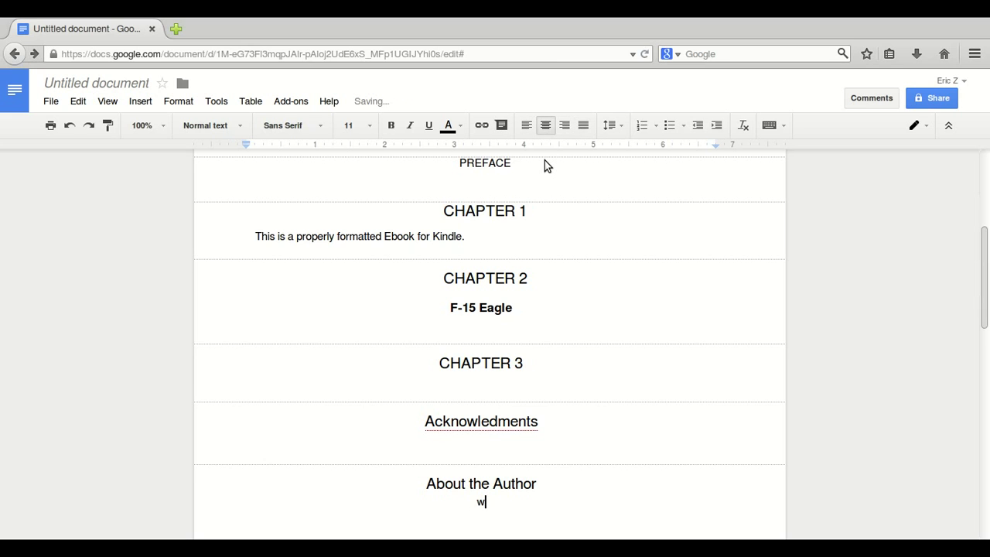
text(ww.zbooks.co)
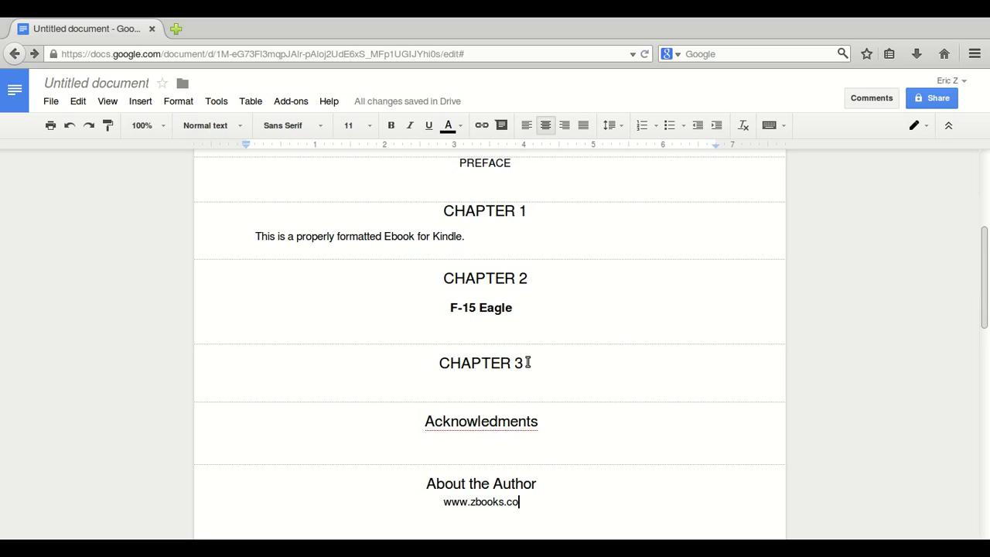
- Correct the misspelled heading before About the Author to "Acknowledgments" with the spelling suggestion
right_click(489, 457)
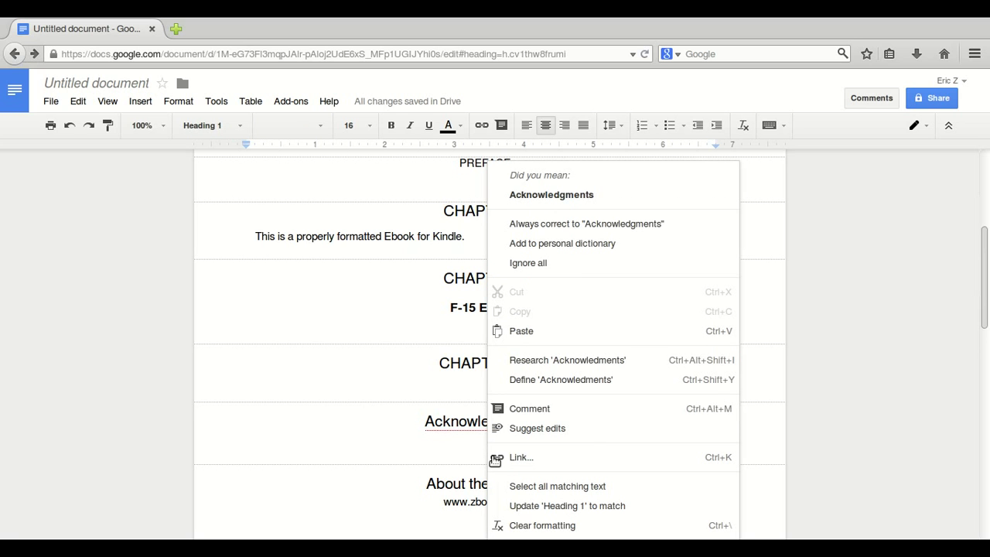
click(555, 235)
key(Down)
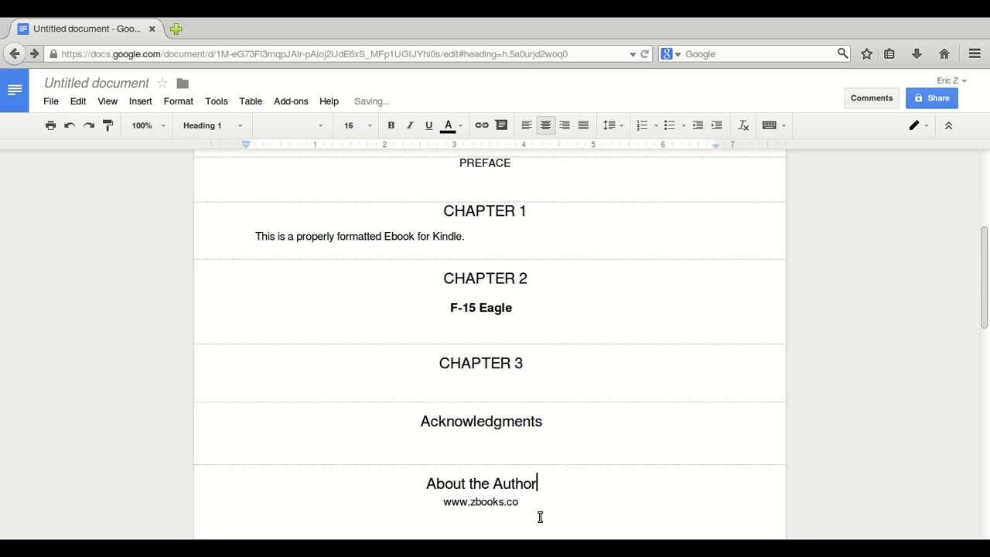
key(ctrl+shift+Left)
key(ctrl+shift+Left)
key(ctrl+shift+Left)
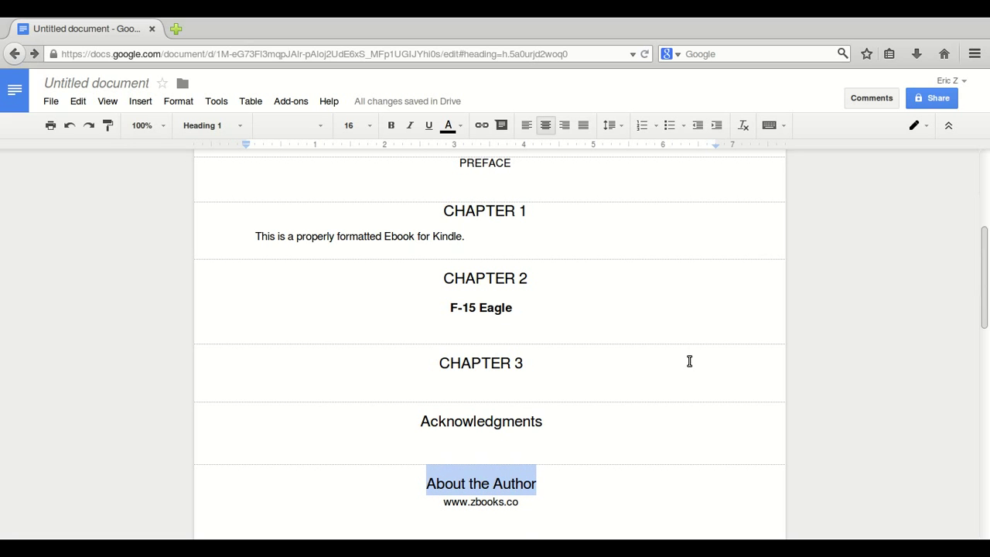
- Insert an automatic table of contents on the empty line below ToC
scroll(821, 362, up, 4)
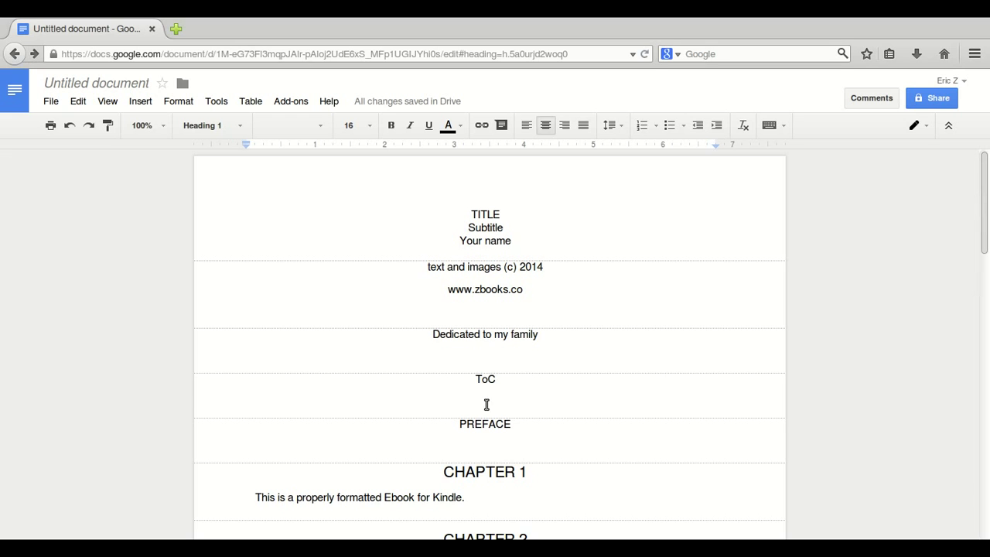
click(487, 432)
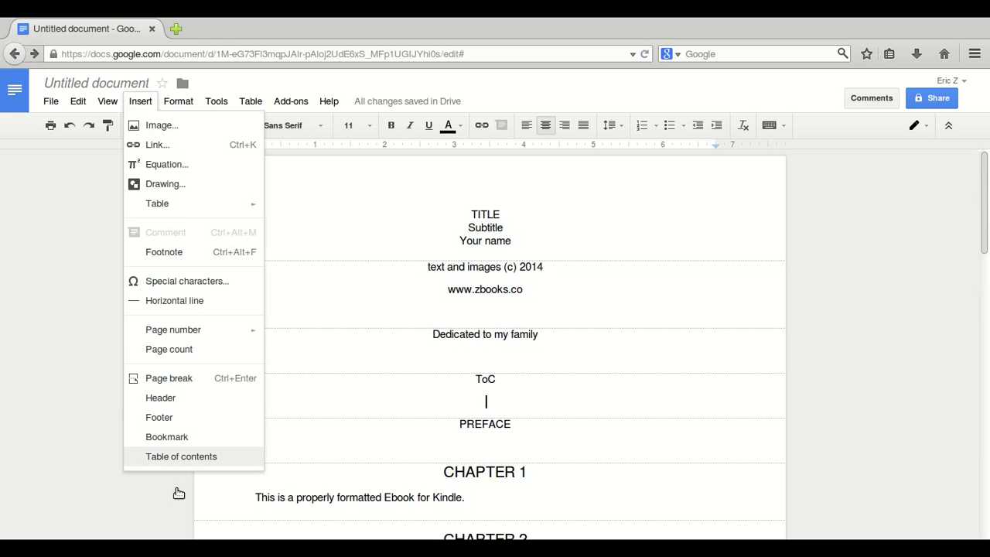
click(178, 458)
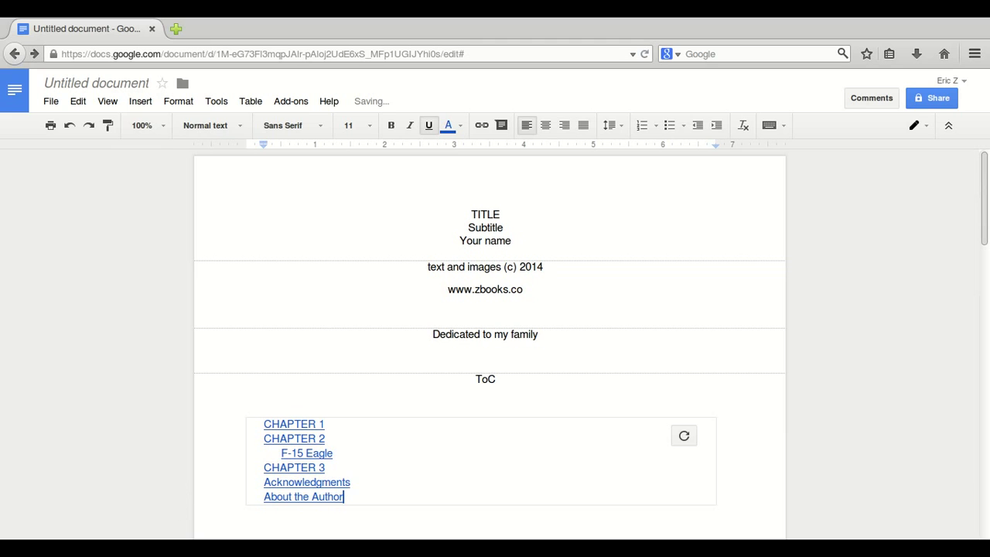
key(Down)
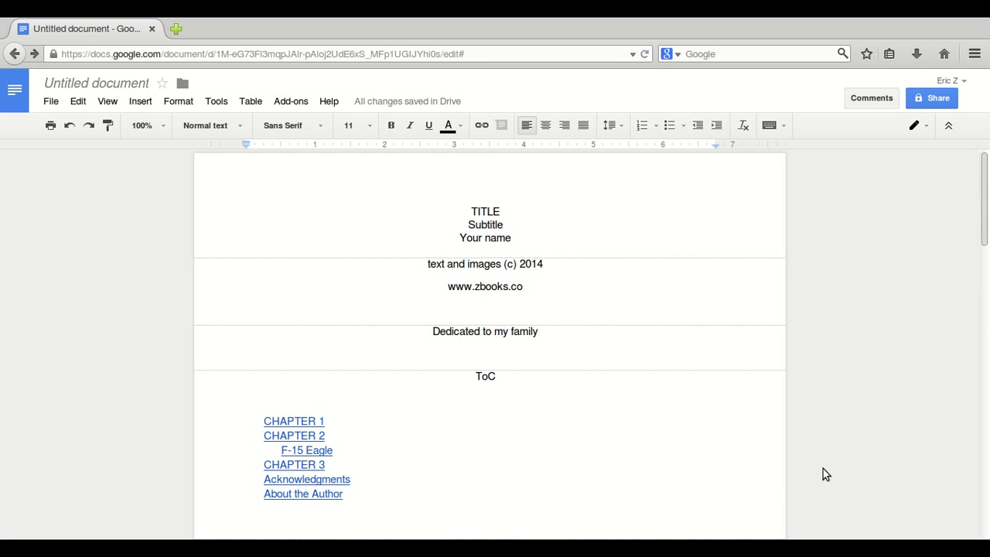
- Delete the table of contents entries below the ToC line and return to the start of the document
scroll(823, 474, down, 4)
scroll(823, 473, up, 2)
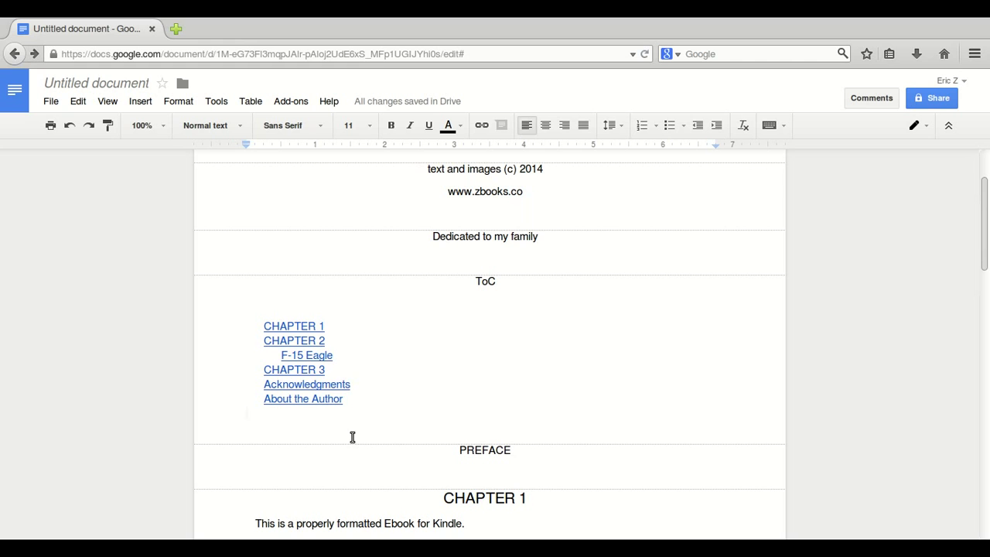
drag(351, 436, 219, 341)
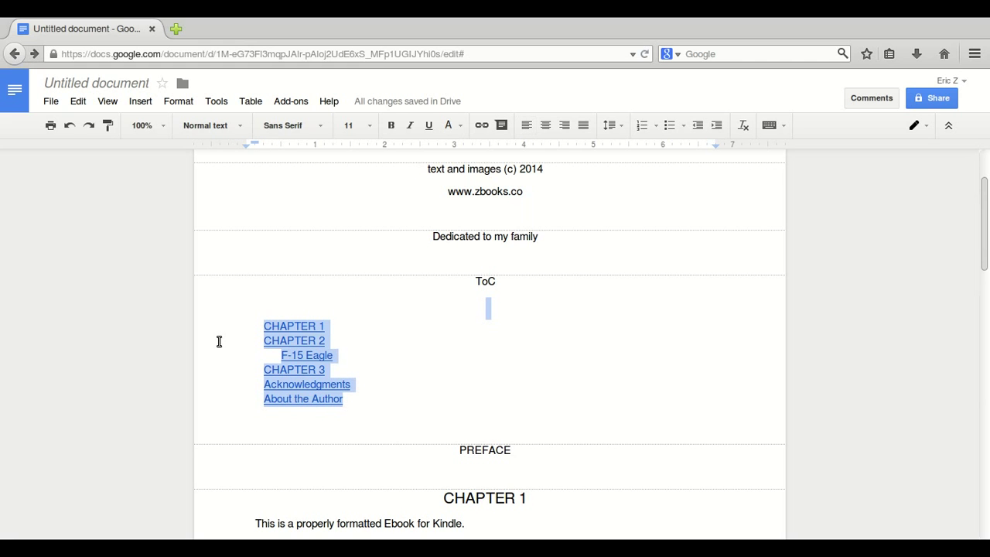
key(BackSpace)
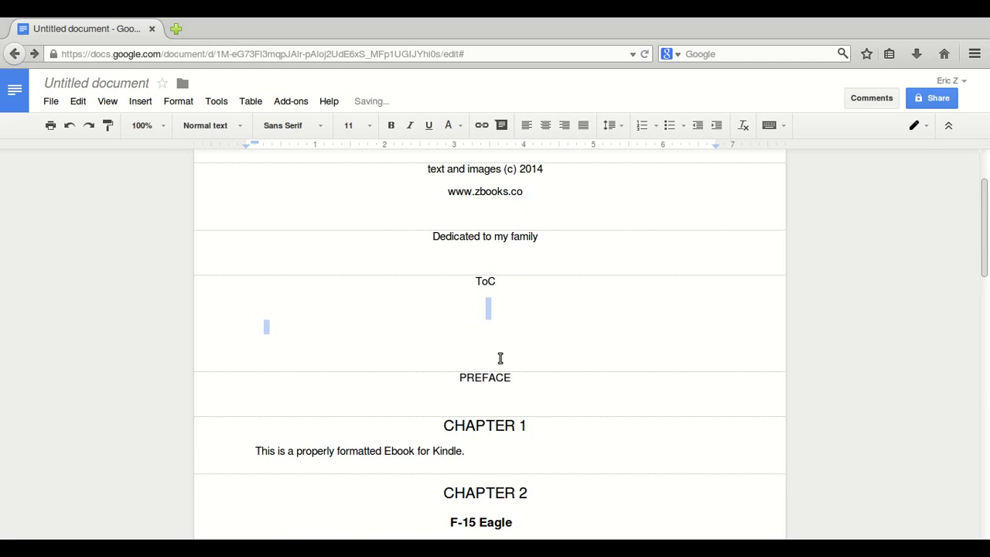
scroll(494, 364, up, 2)
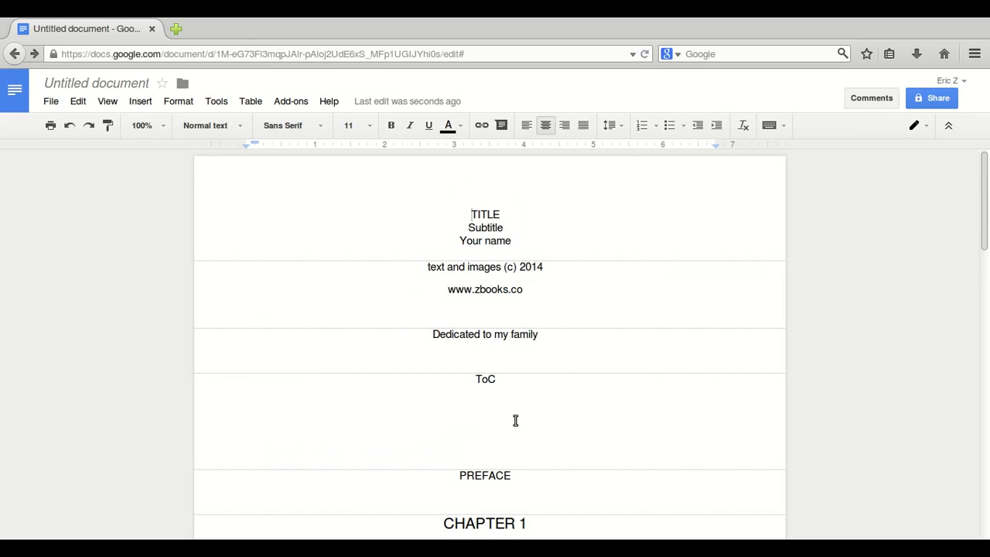
- Delete the ToC line together with the page break above it, between the dedication and the preface
drag(495, 412, 479, 403)
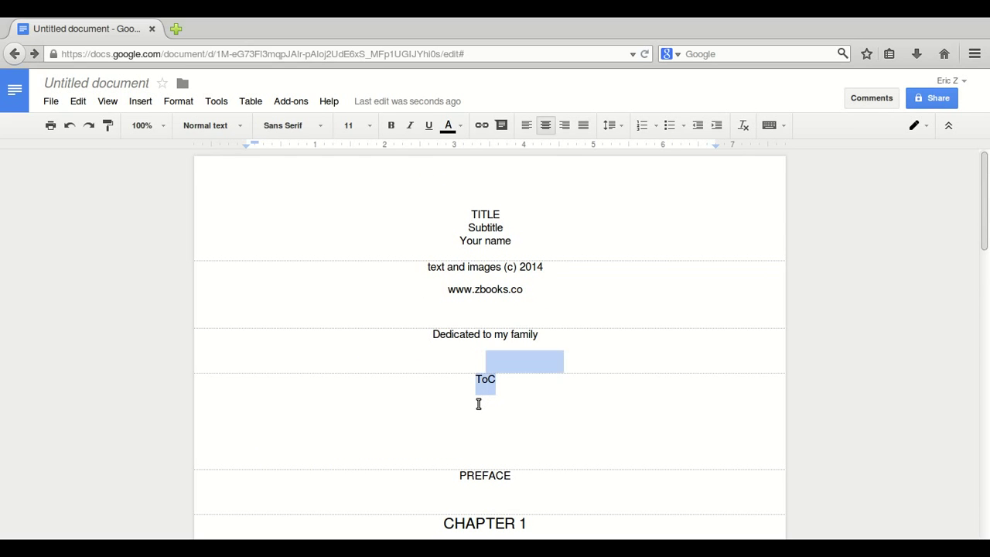
key(BackSpace)
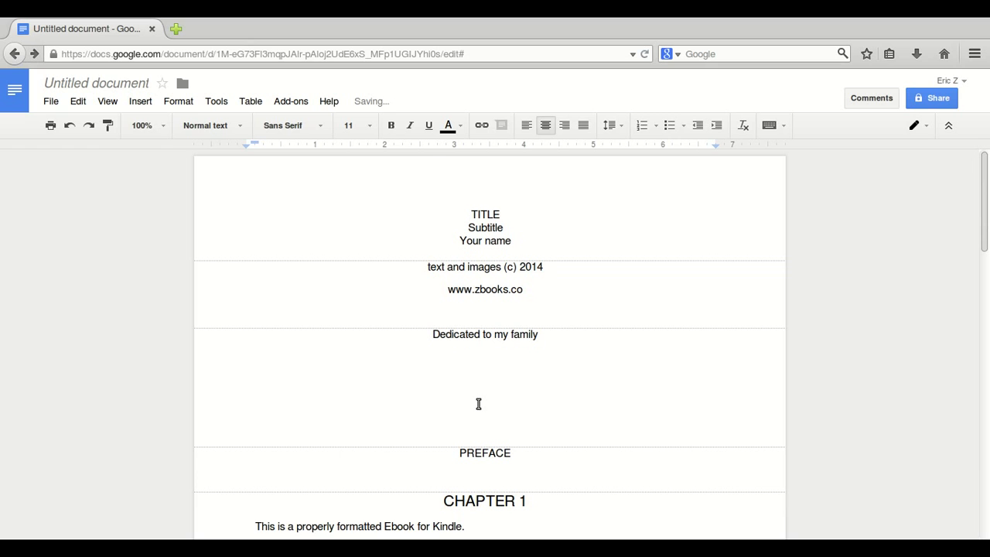
click(495, 529)
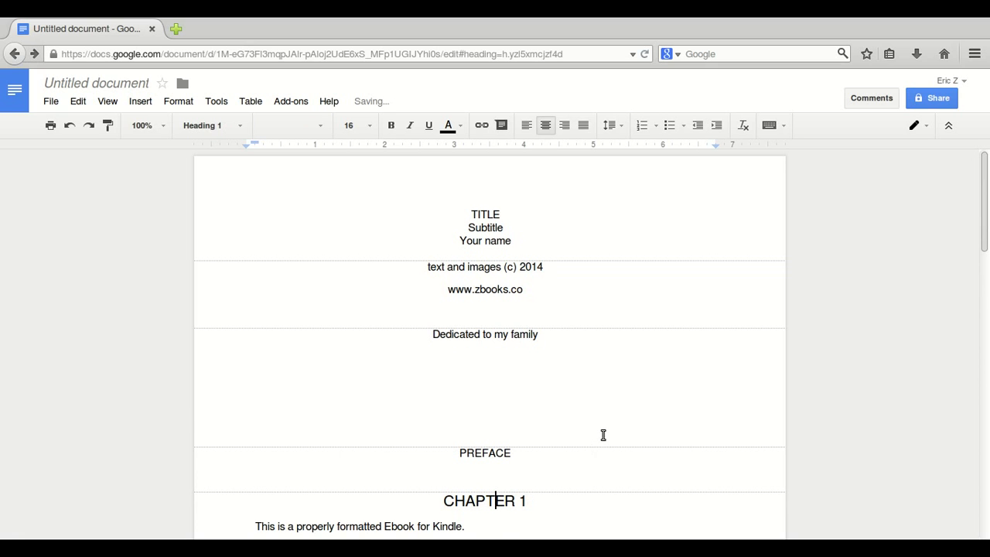
scroll(589, 449, down, 5)
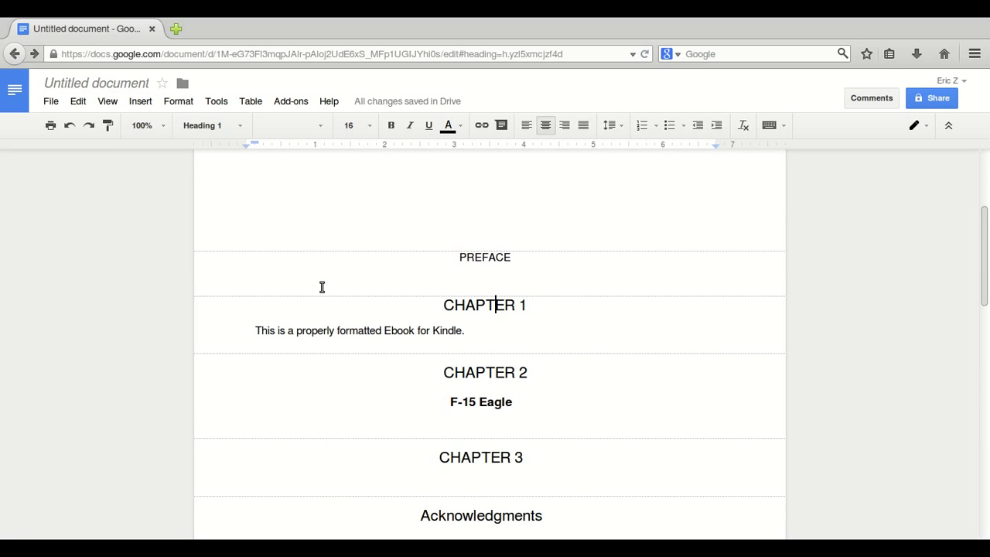
scroll(321, 287, up, 3)
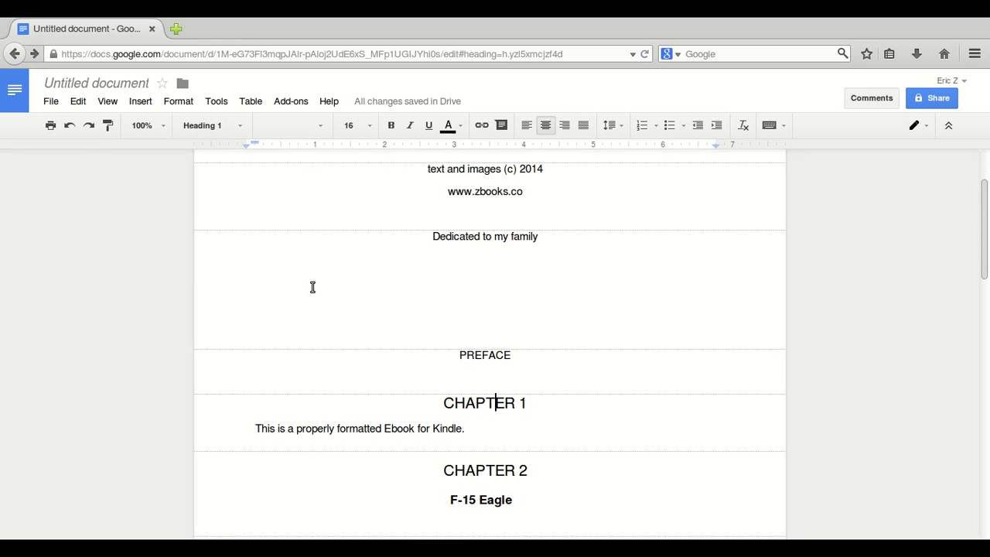
- Undo the deletion of the ToC line and its page break
click(70, 126)
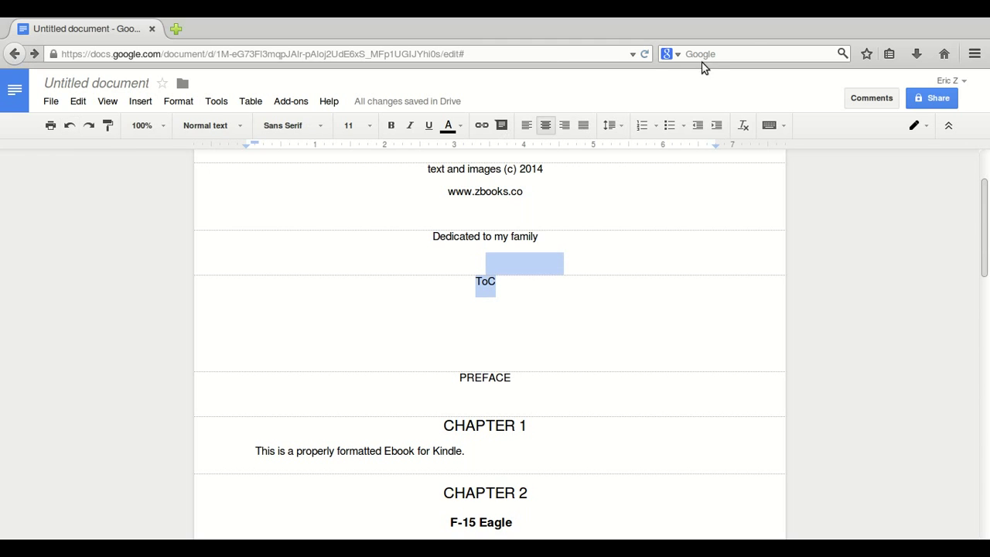
click(744, 30)
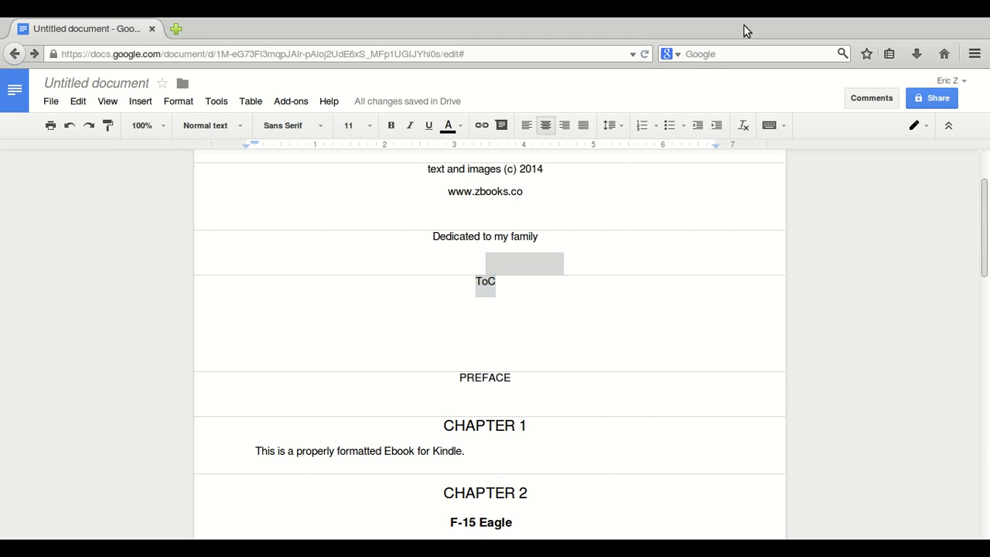